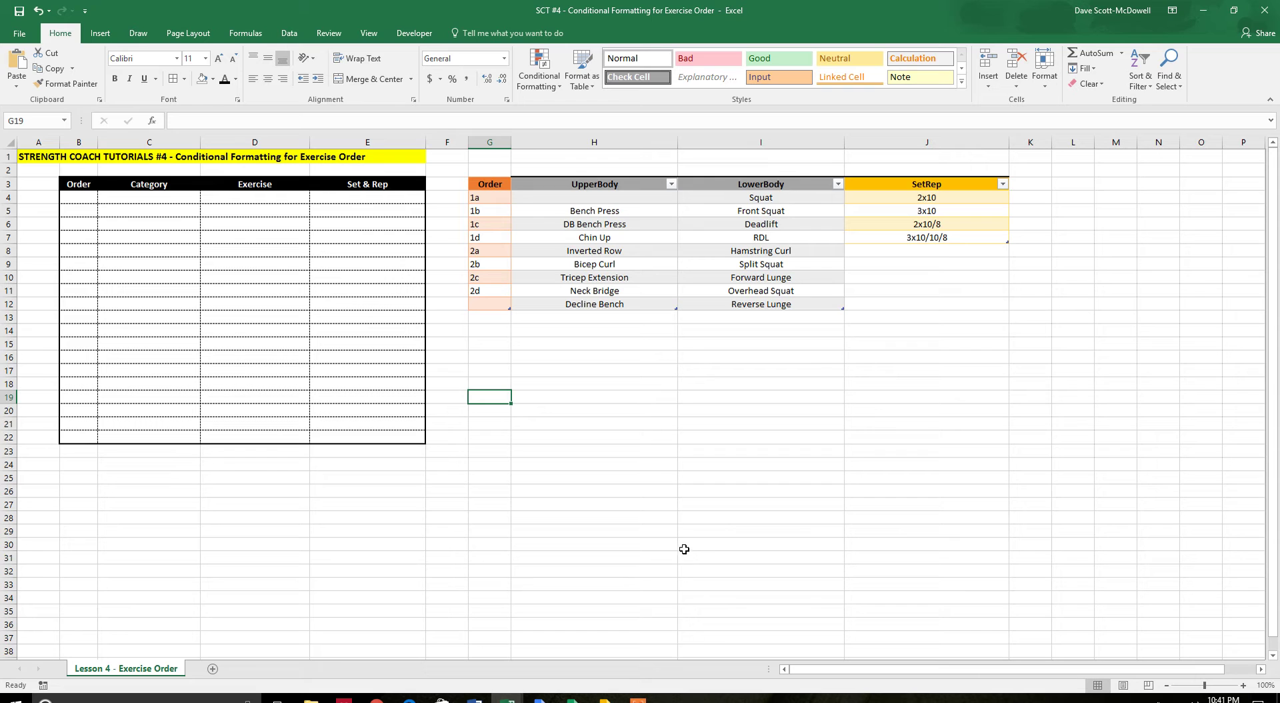
# Pick 1a in B4 and 1b in B5 from the Order dropdowns.
pyautogui.click(698, 492)
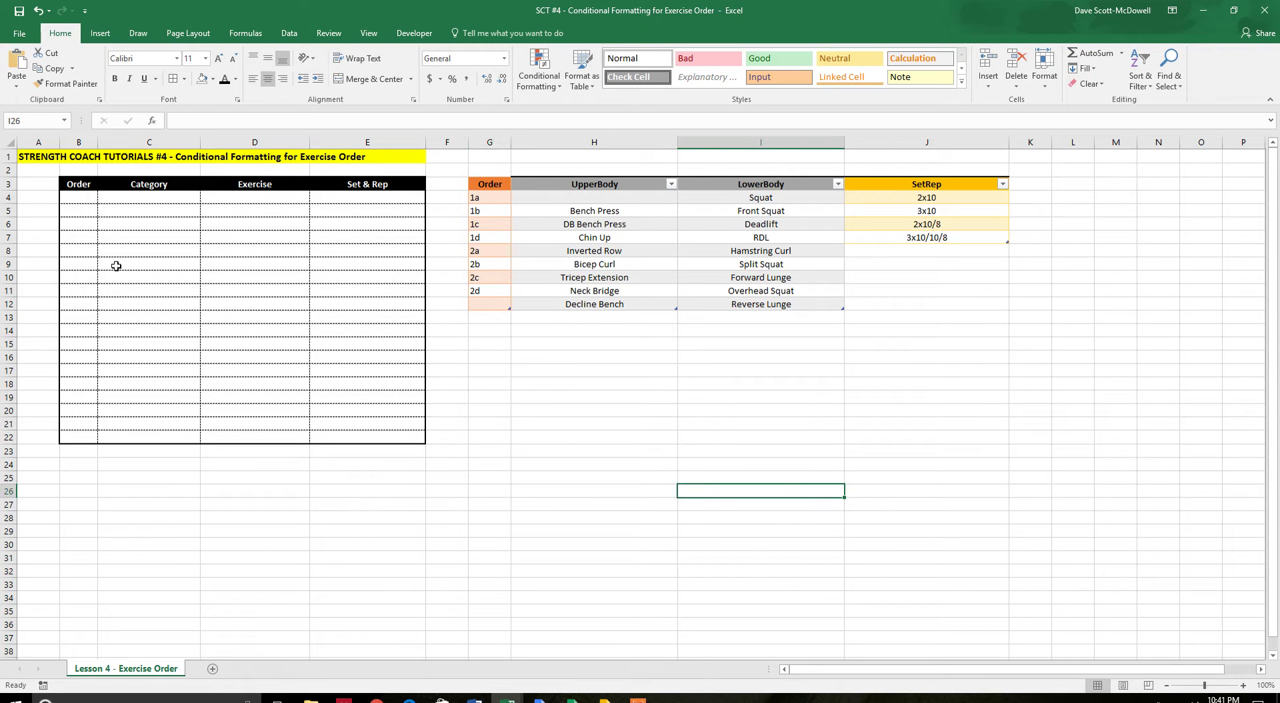
pyautogui.click(74, 197)
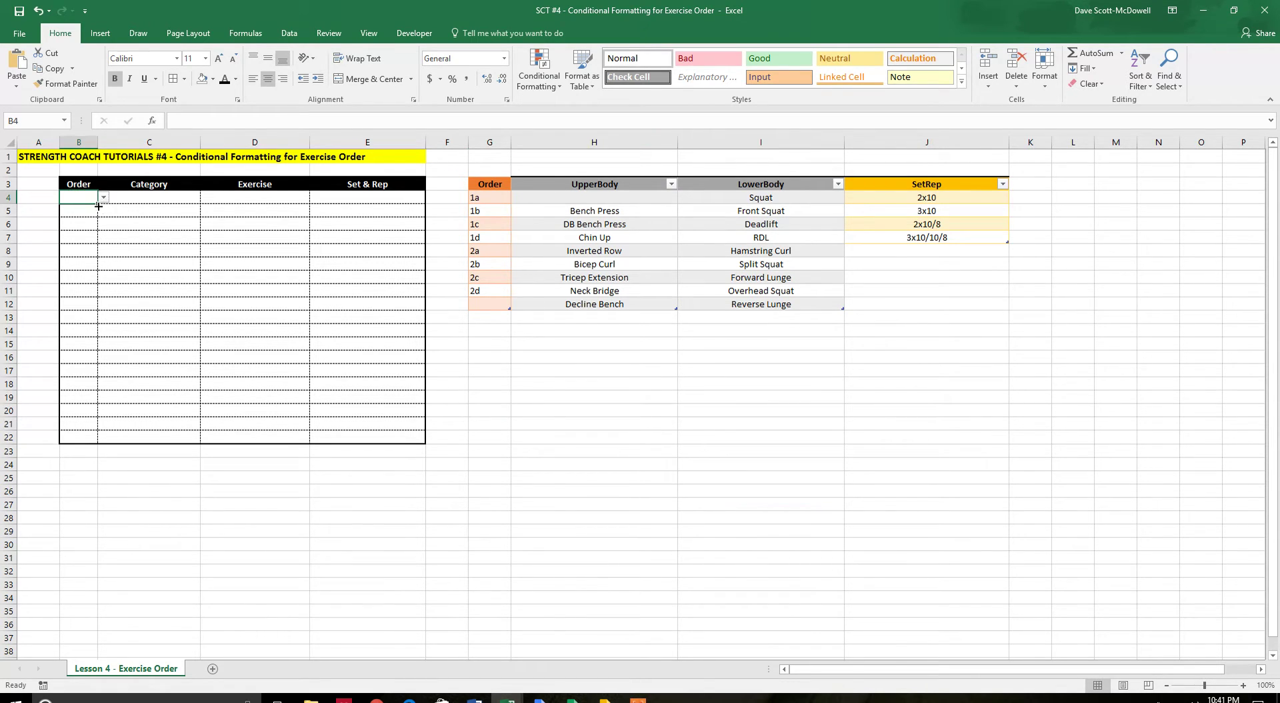
pyautogui.click(105, 199)
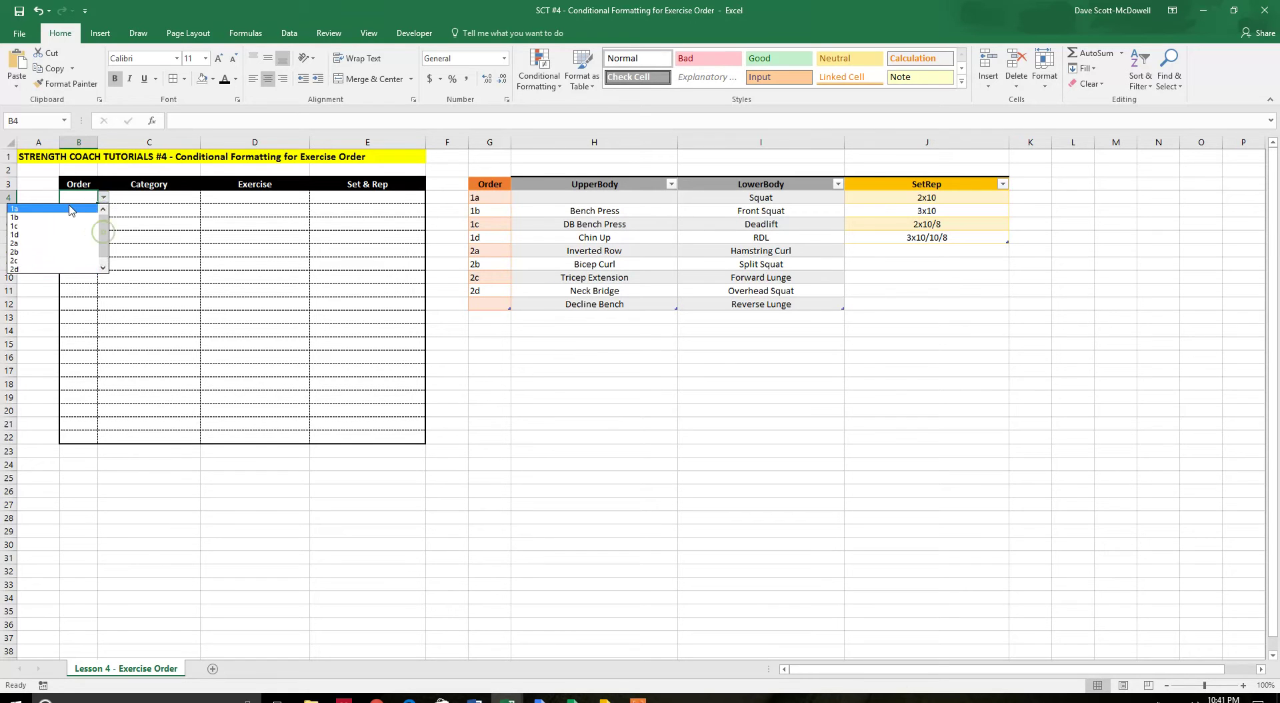
pyautogui.click(70, 208)
pyautogui.click(104, 211)
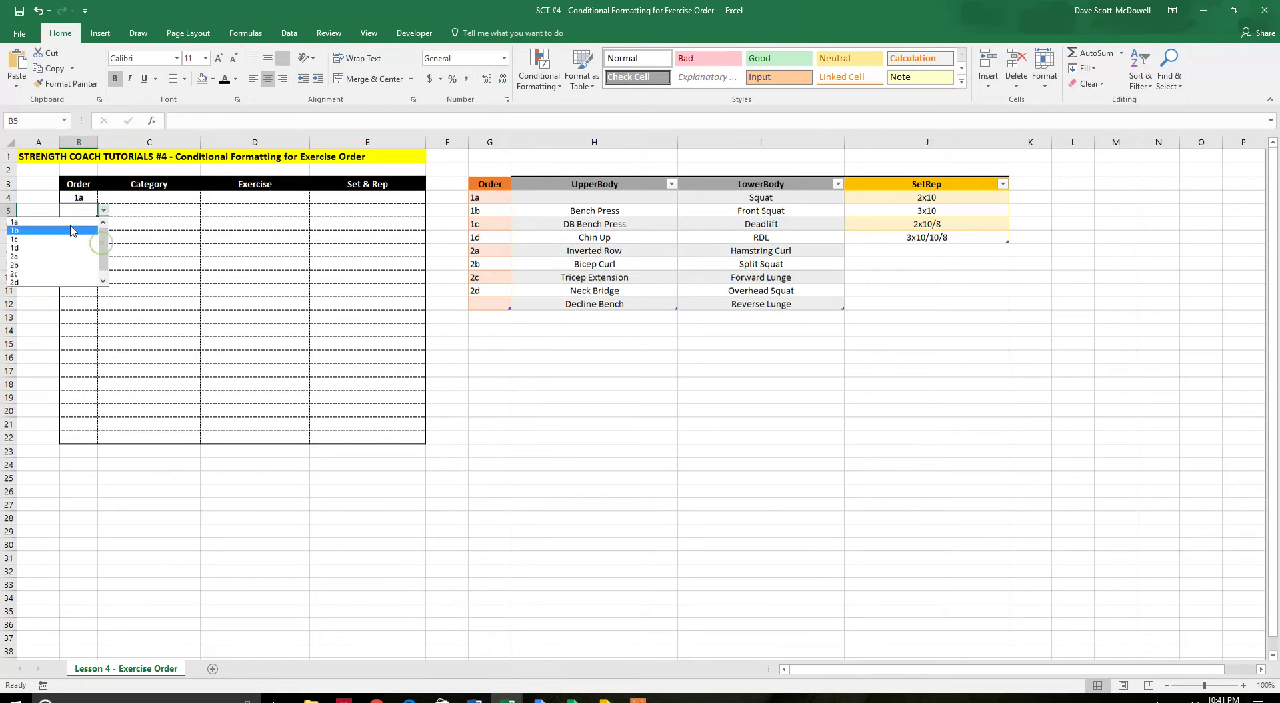
pyautogui.click(79, 234)
pyautogui.click(82, 224)
# Pick 2a in B6 and 2b in B7 from the Order dropdowns.
pyautogui.click(103, 225)
pyautogui.click(77, 272)
pyautogui.click(79, 237)
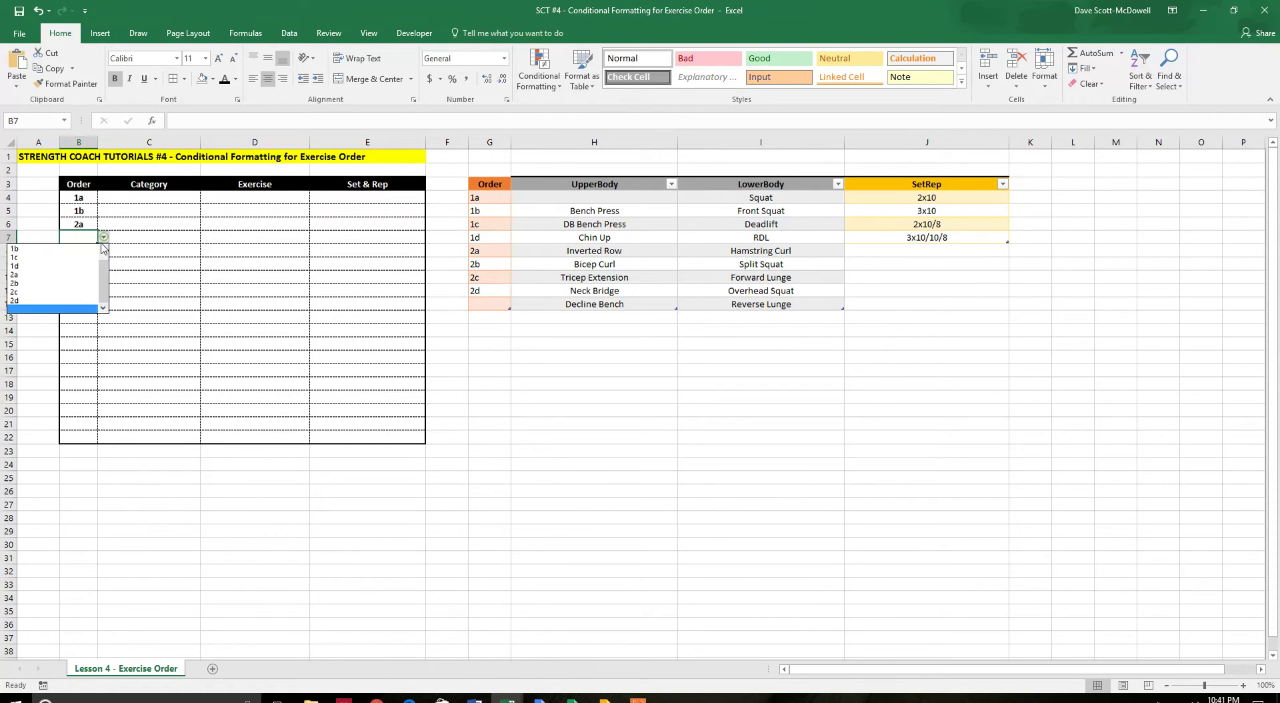
pyautogui.click(66, 287)
pyautogui.click(260, 517)
pyautogui.click(350, 537)
pyautogui.click(470, 571)
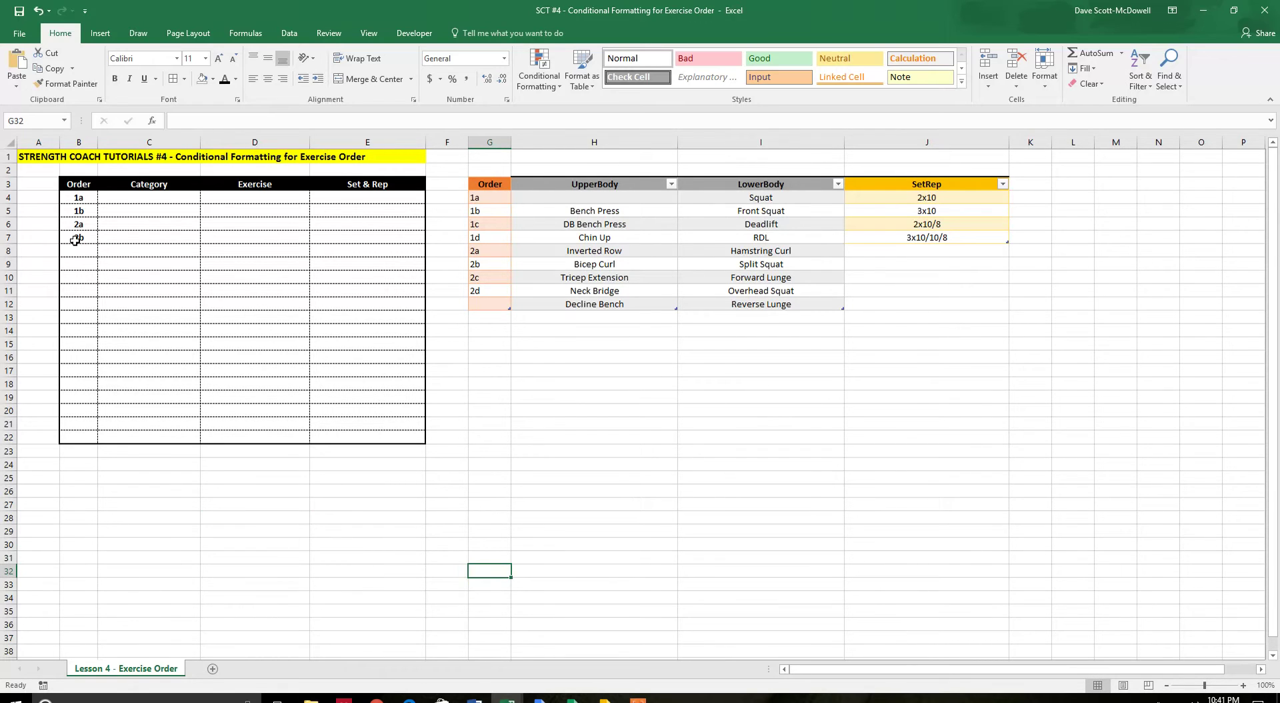
# Shade the 2a and 2b table rows grey with Fill Color.
pyautogui.moveTo(78, 238); pyautogui.dragTo(353, 239)
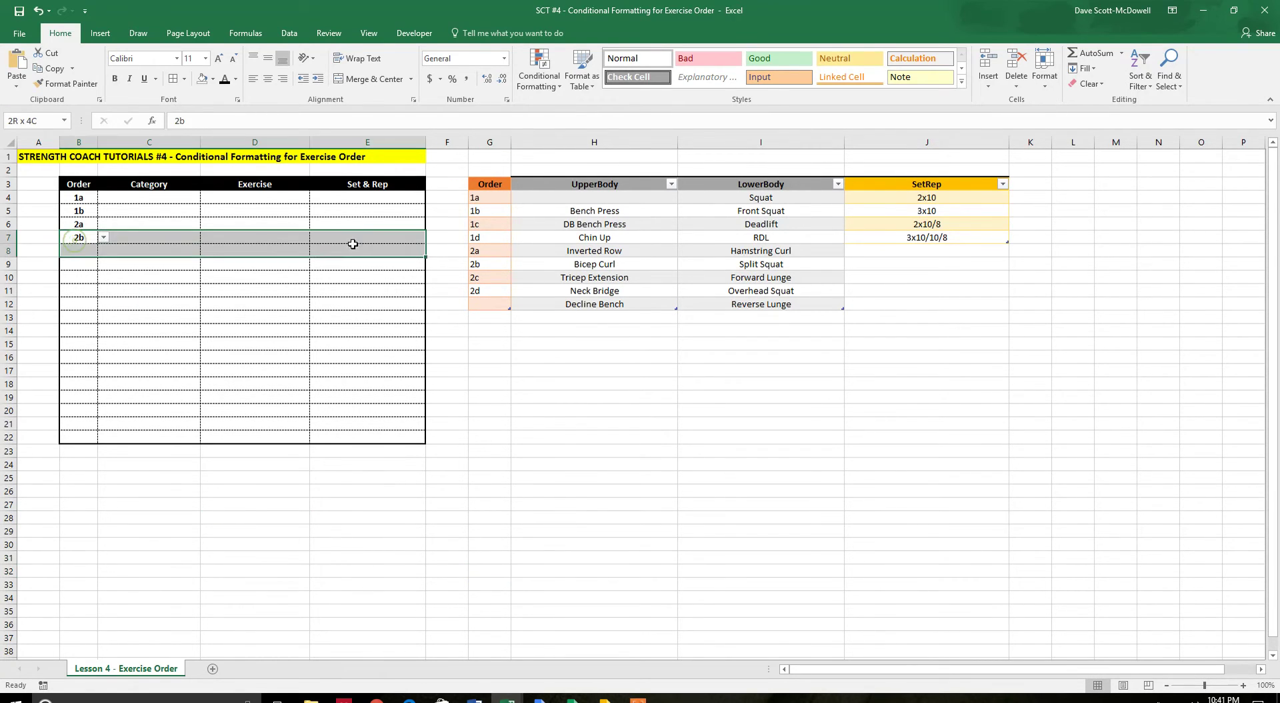
pyautogui.click(213, 79)
pyautogui.click(219, 224)
pyautogui.click(215, 320)
pyautogui.moveTo(80, 636); pyautogui.dragTo(100, 629)
pyautogui.click(212, 578)
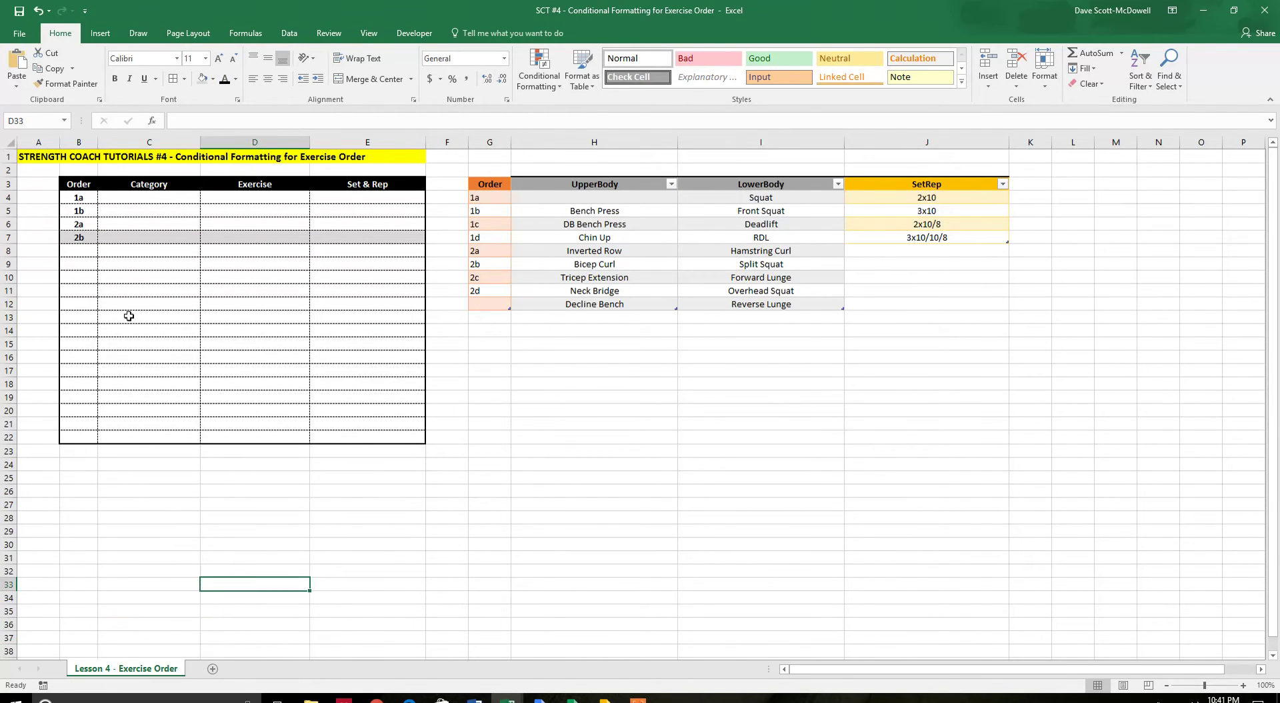
pyautogui.moveTo(77, 224); pyautogui.dragTo(366, 237)
pyautogui.click(204, 79)
pyautogui.click(240, 304)
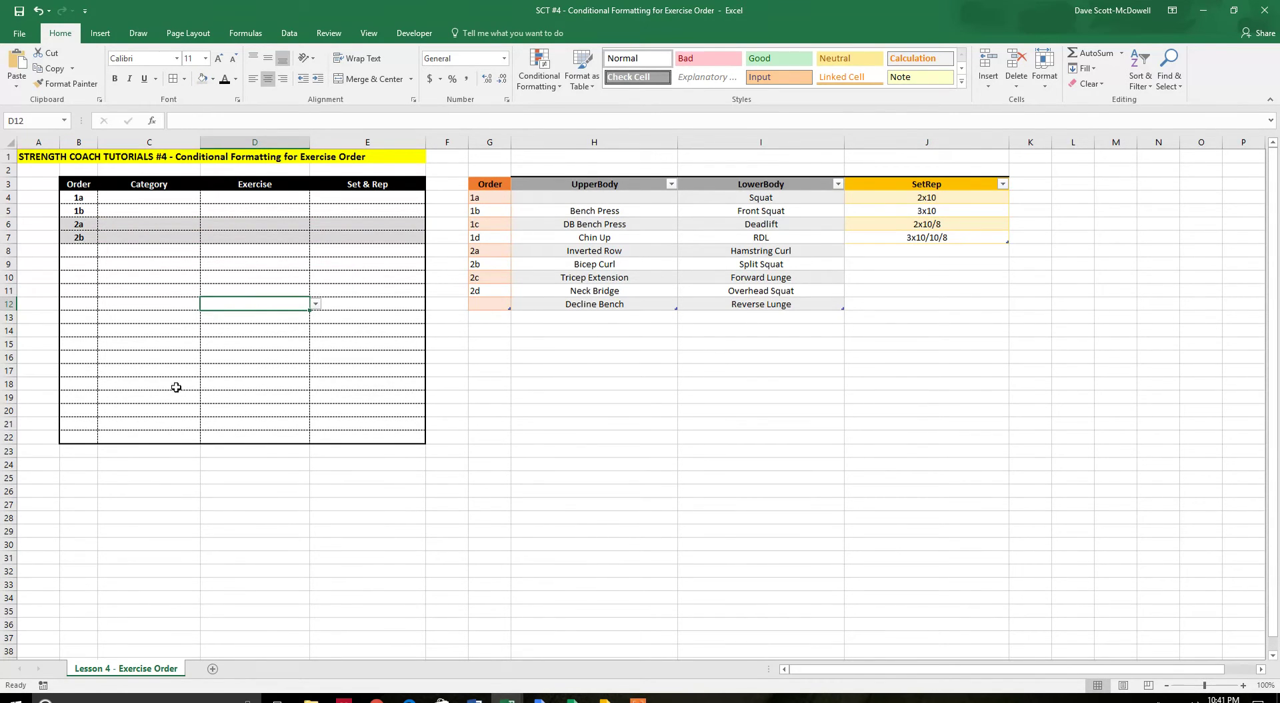
# Delete the 2a and 2b entries and set rows B4:E7 to No Fill.
pyautogui.click(75, 223)
pyautogui.moveTo(75, 223); pyautogui.dragTo(364, 237)
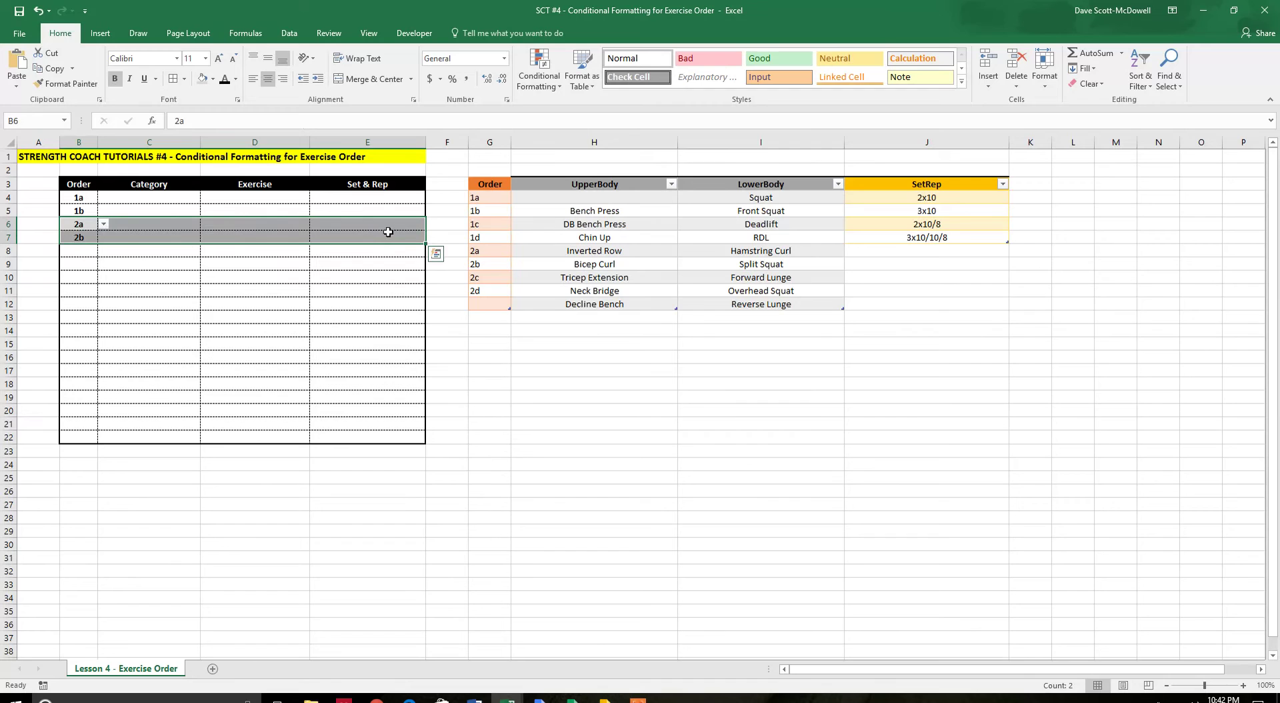
pyautogui.press('Delete')
pyautogui.click(161, 317)
pyautogui.moveTo(77, 197); pyautogui.dragTo(390, 237)
pyautogui.click(212, 79)
pyautogui.click(243, 196)
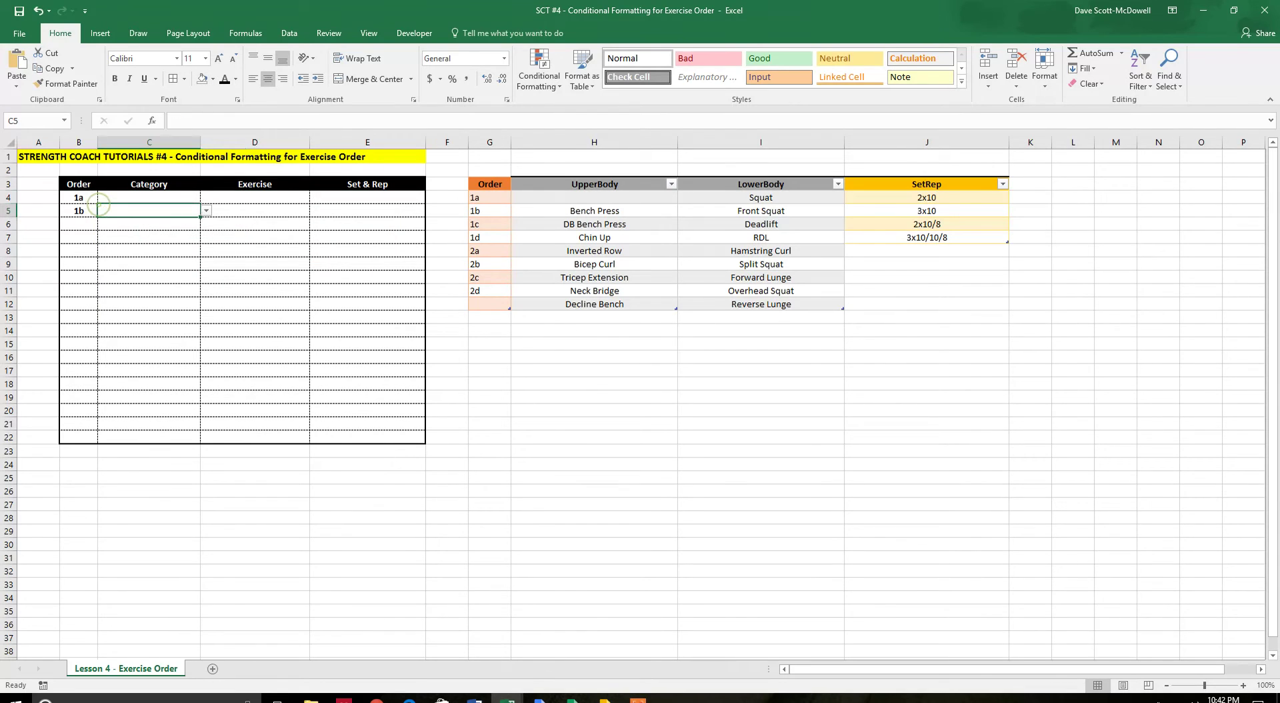
# Enter =LEFT(B4,1) in A4, showing 1, and fill it down to A22.
pyautogui.click(23, 195)
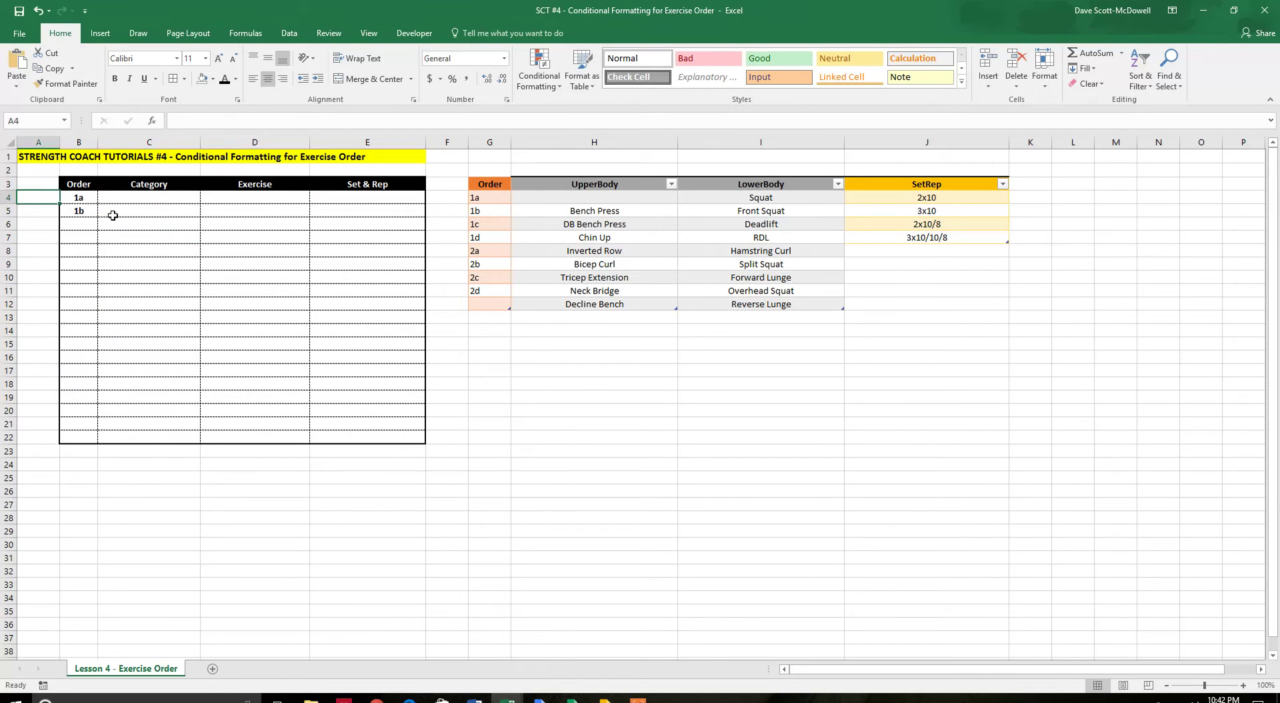
pyautogui.click(84, 196)
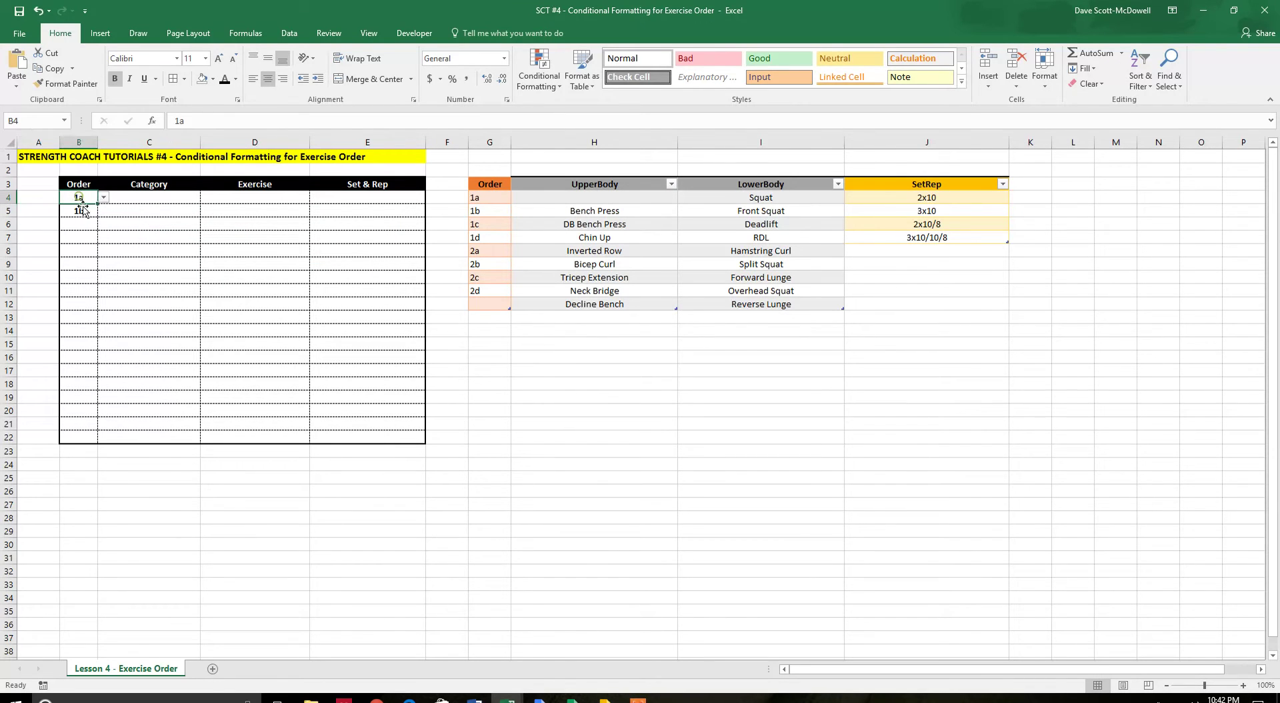
pyautogui.click(30, 196)
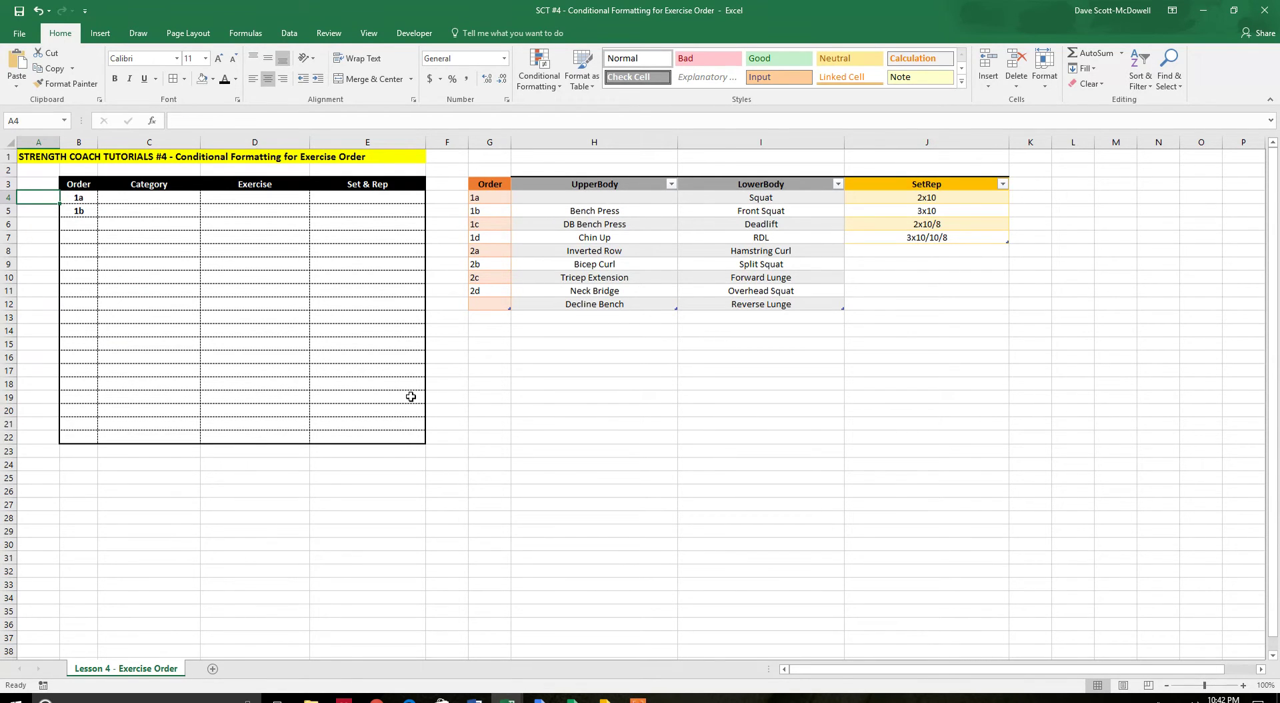
pyautogui.write('=left(')
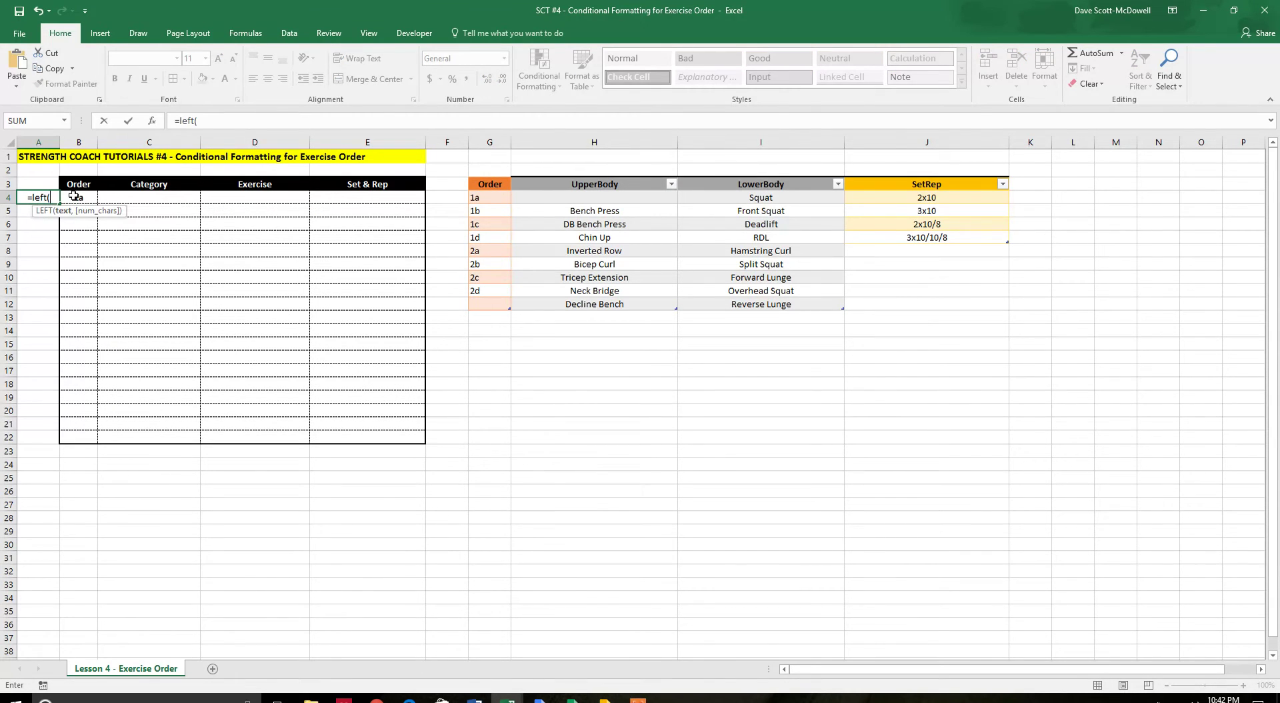
pyautogui.click(77, 196)
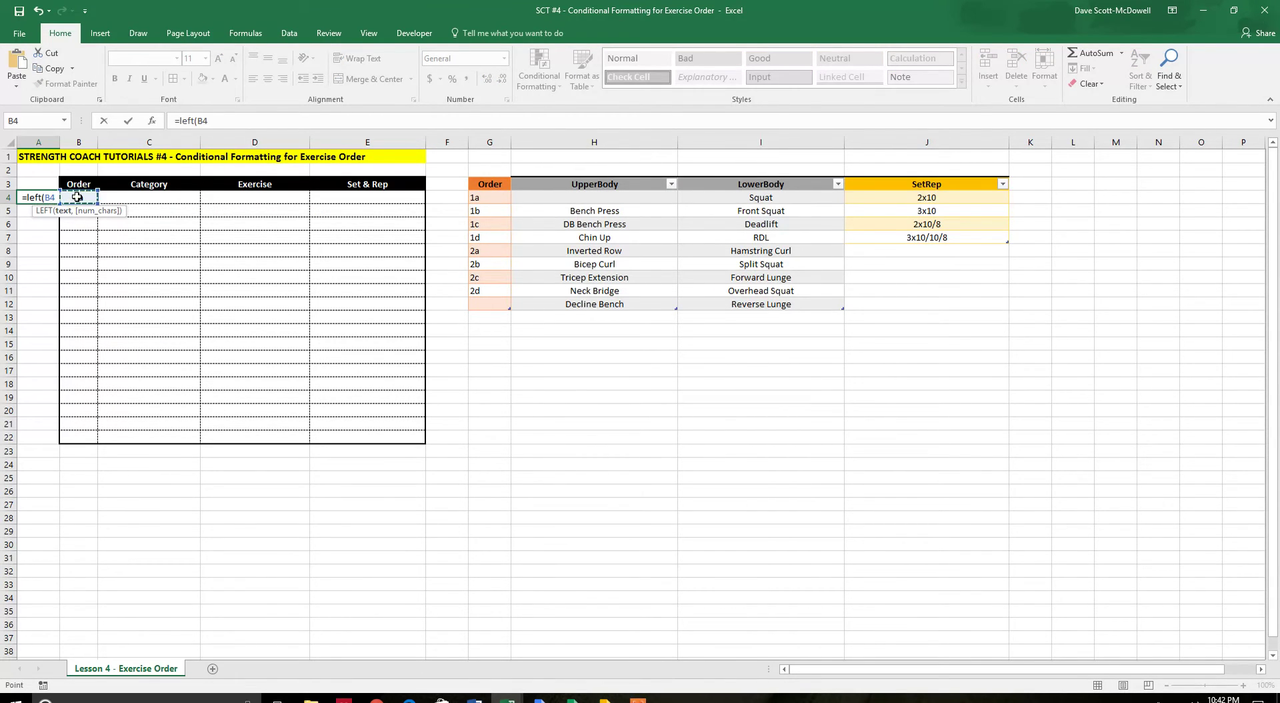
pyautogui.write(',')
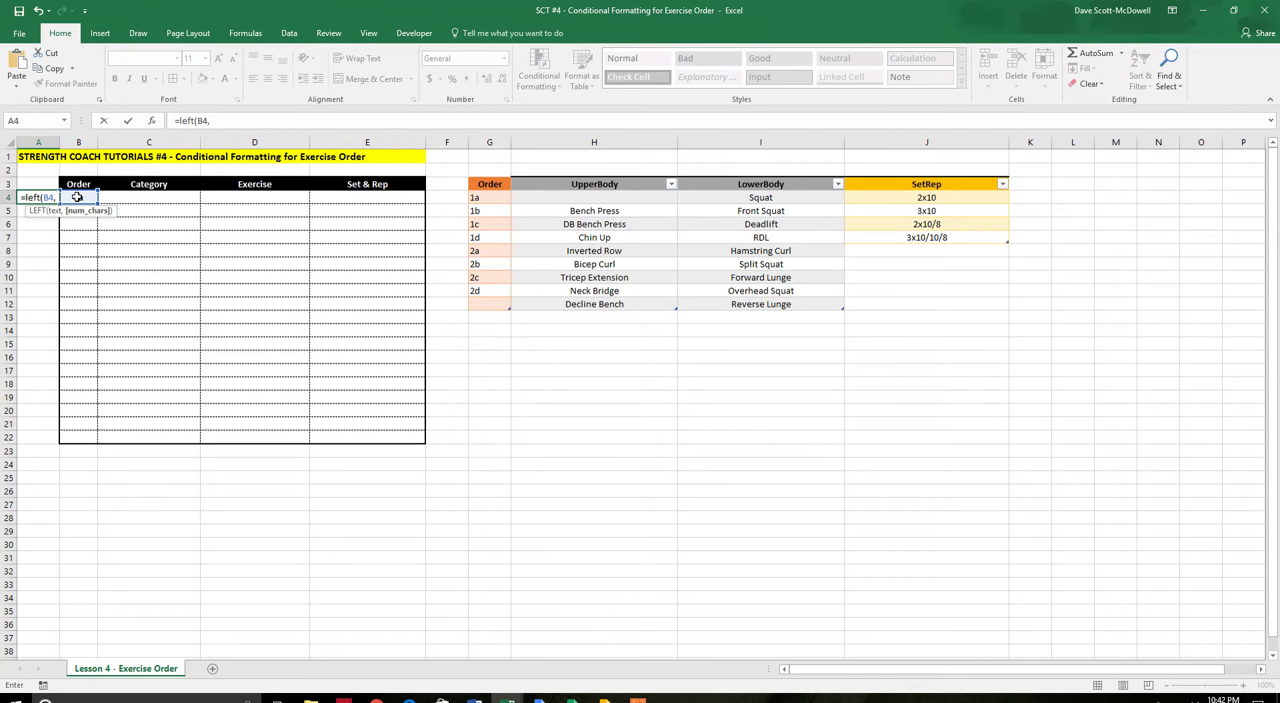
pyautogui.write('1')
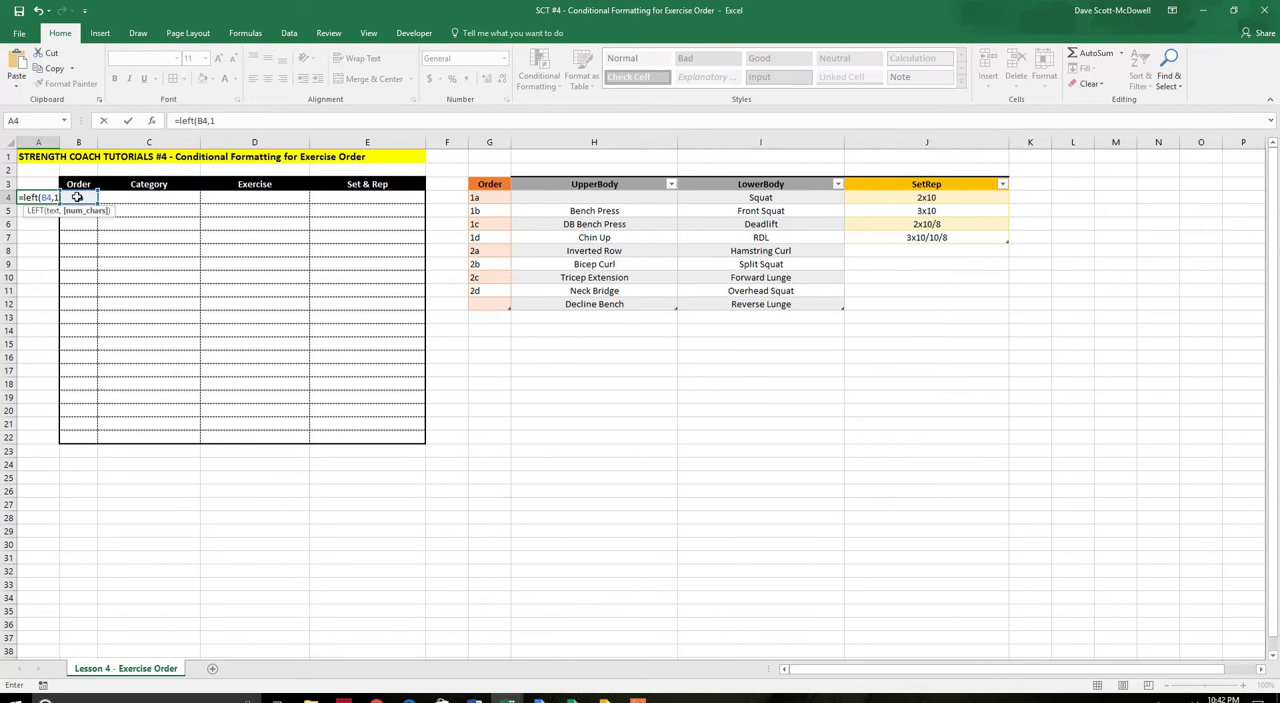
pyautogui.write(')')
pyautogui.press('Return')
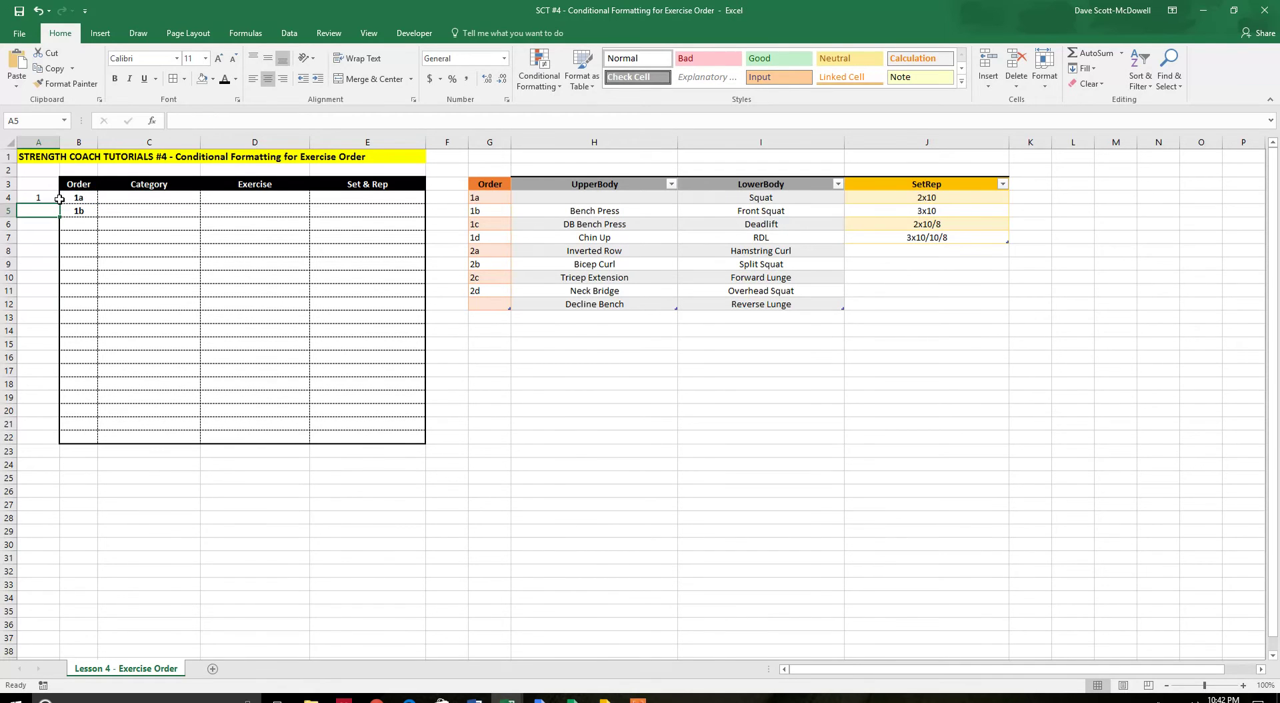
pyautogui.click(56, 198)
pyautogui.moveTo(60, 203); pyautogui.dragTo(58, 448)
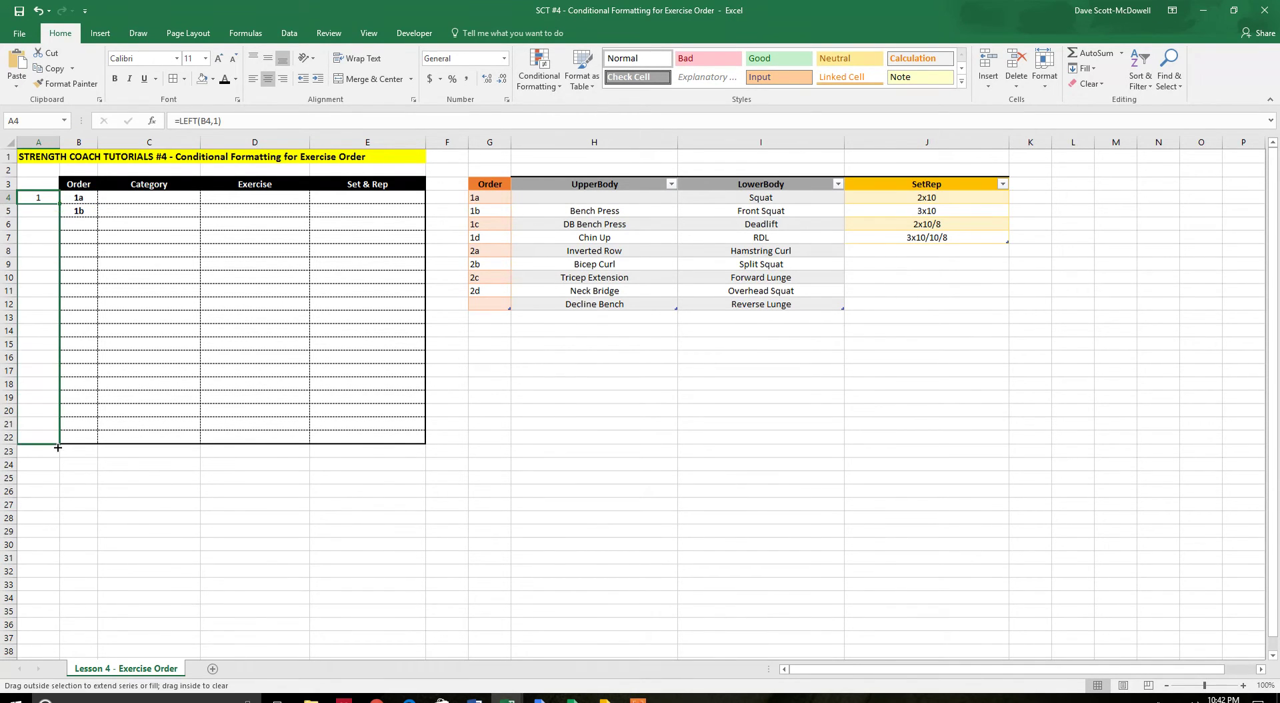
# Set B6 to 2a and B7 to 2b so helper column A reads 1, 1, 2, 2.
pyautogui.click(79, 224)
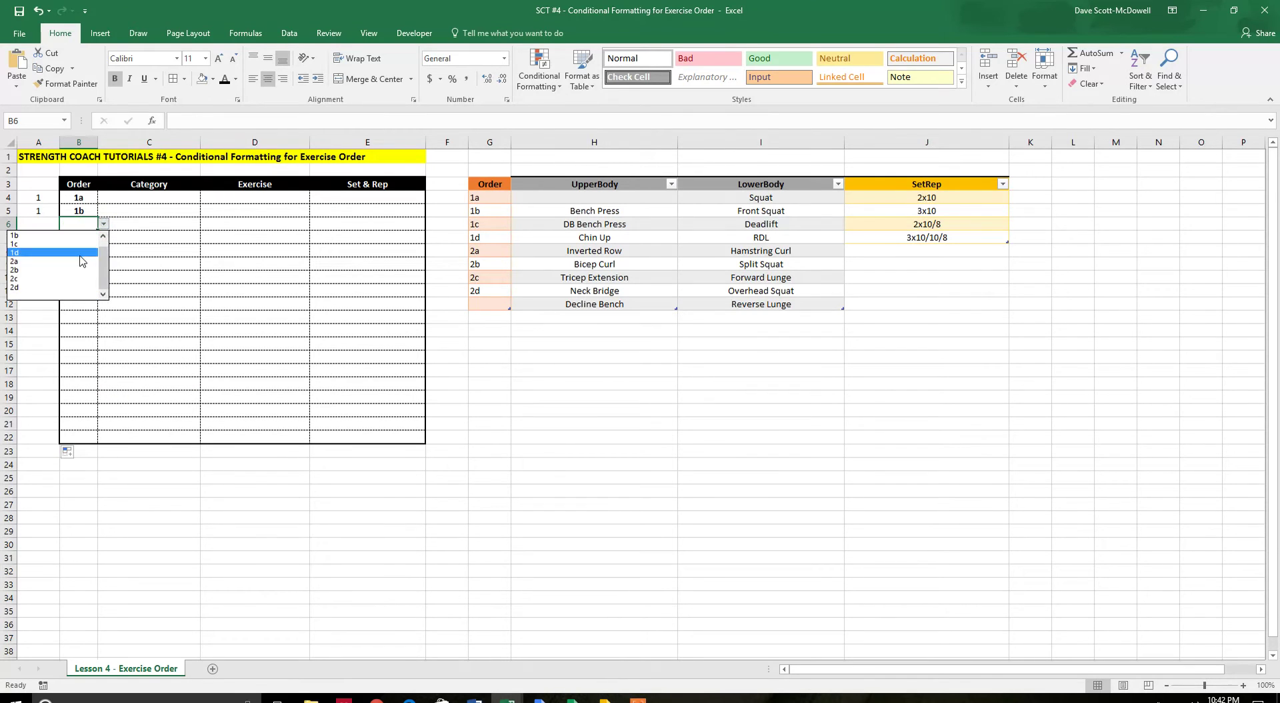
pyautogui.click(80, 261)
pyautogui.click(93, 238)
pyautogui.click(73, 286)
pyautogui.click(166, 291)
pyautogui.click(230, 347)
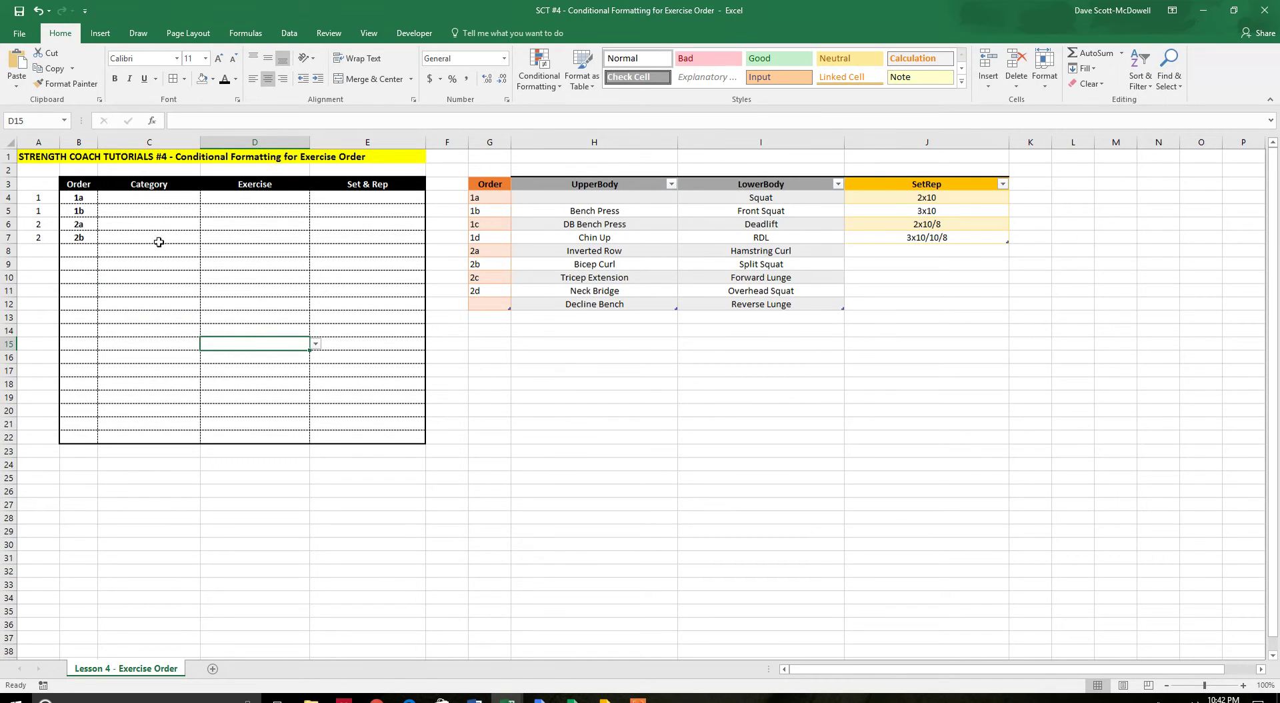
pyautogui.moveTo(79, 196); pyautogui.dragTo(345, 197)
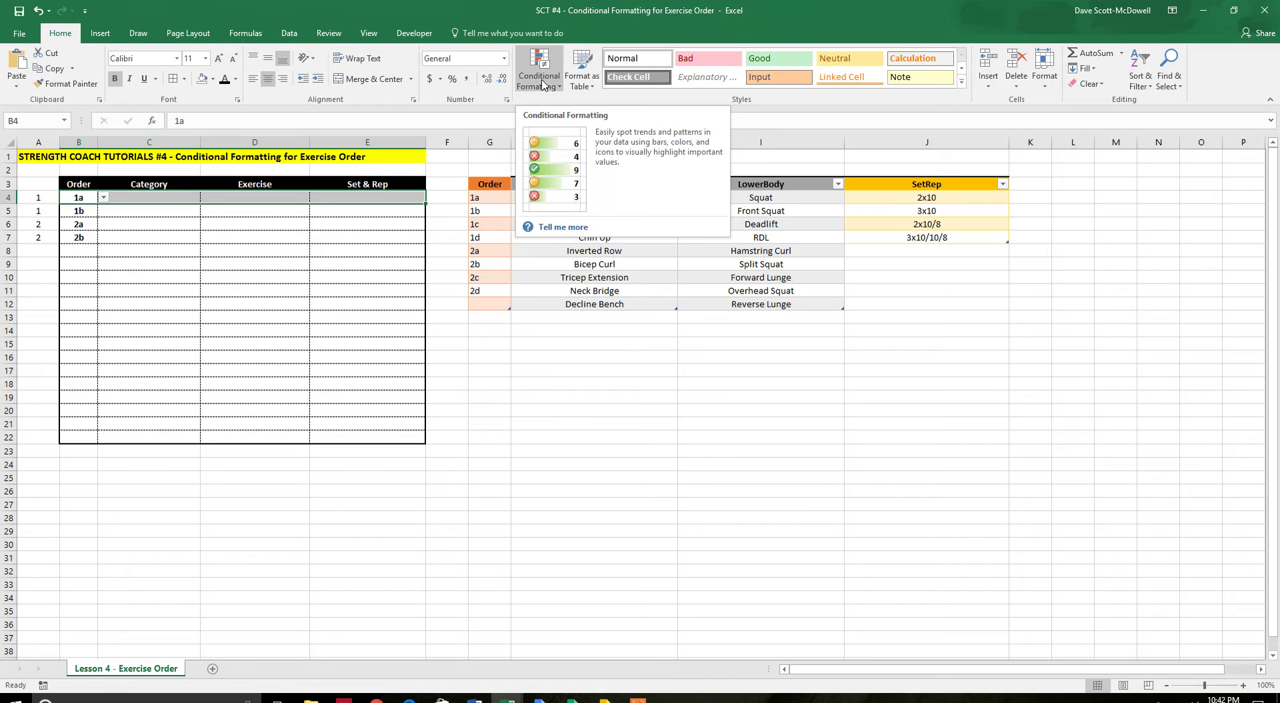
# Create a new formula-based conditional formatting rule using =ISEVEN($A4).
pyautogui.click(543, 84)
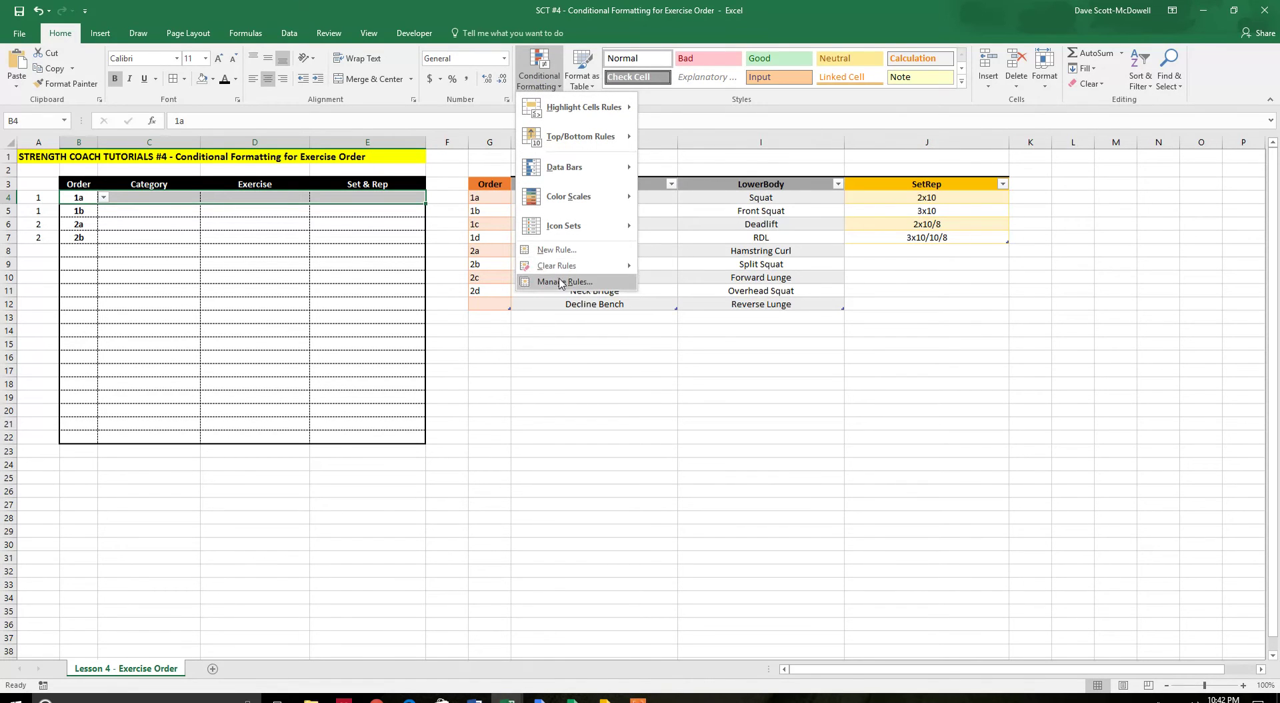
pyautogui.click(555, 251)
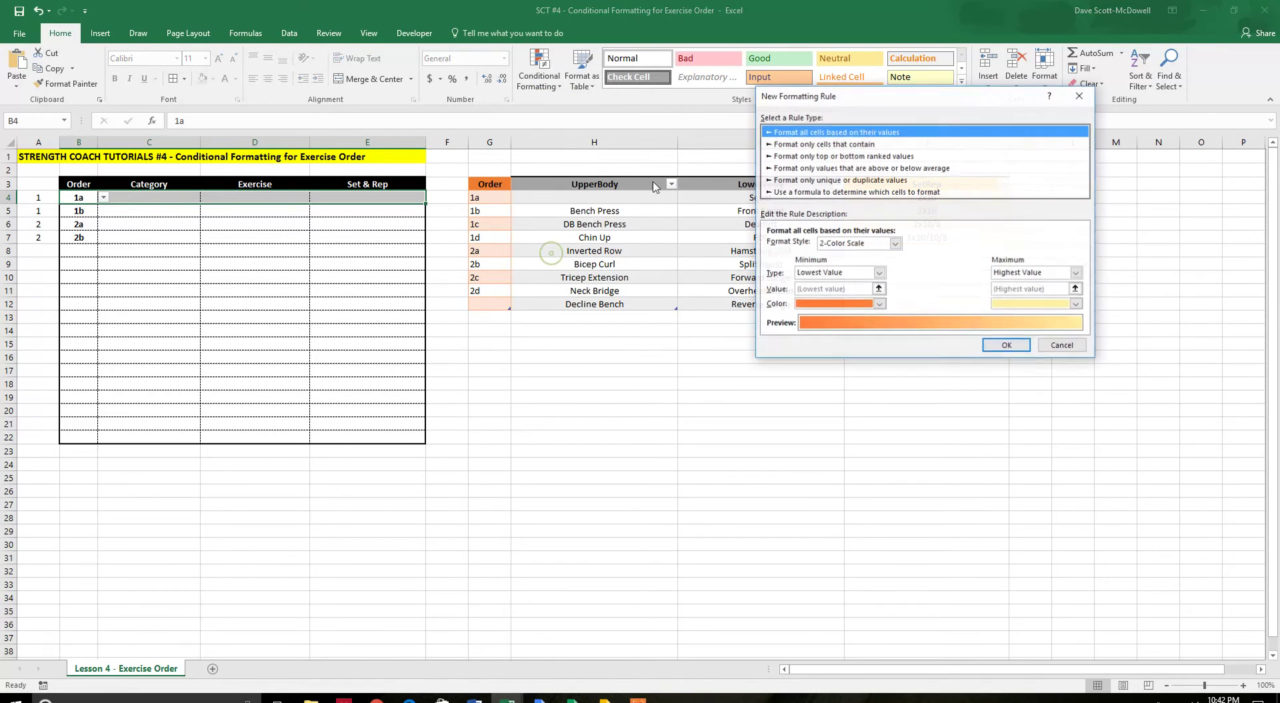
pyautogui.click(804, 193)
pyautogui.click(783, 246)
pyautogui.write('=iseven(')
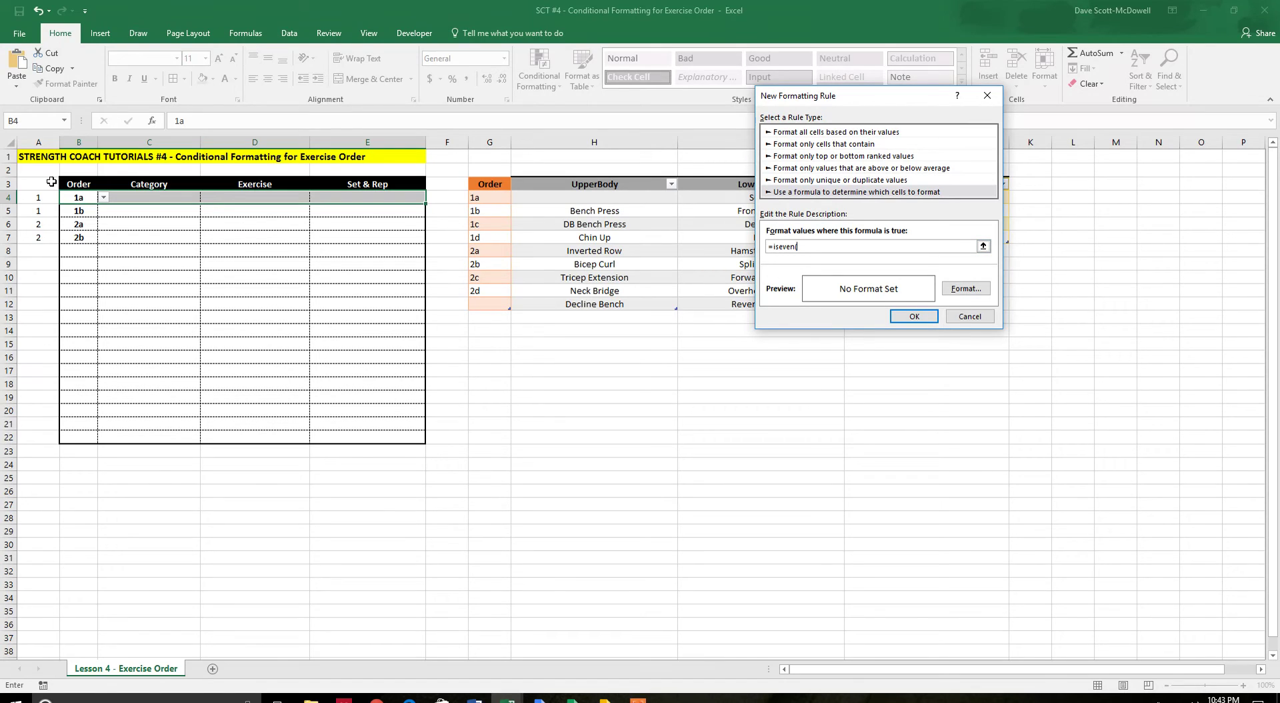
pyautogui.click(29, 198)
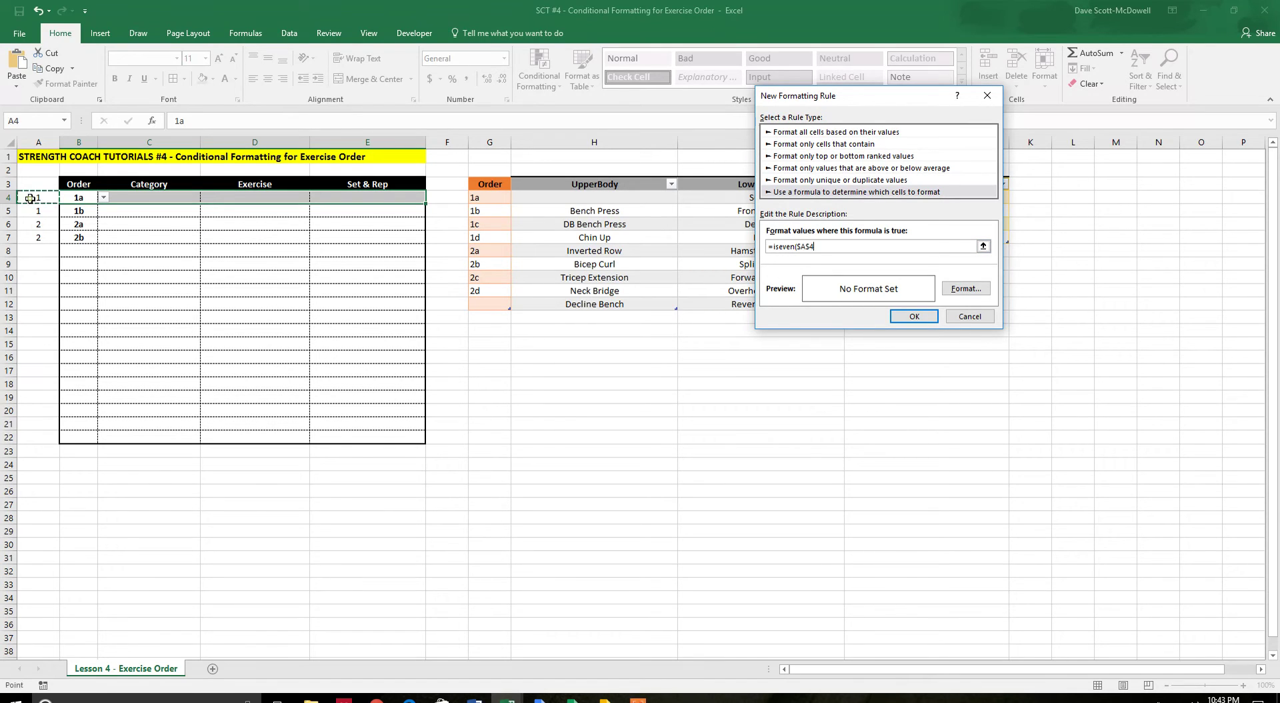
pyautogui.click(811, 246)
# Set the ISEVEN rule's format to a light grey fill.
pyautogui.click(965, 288)
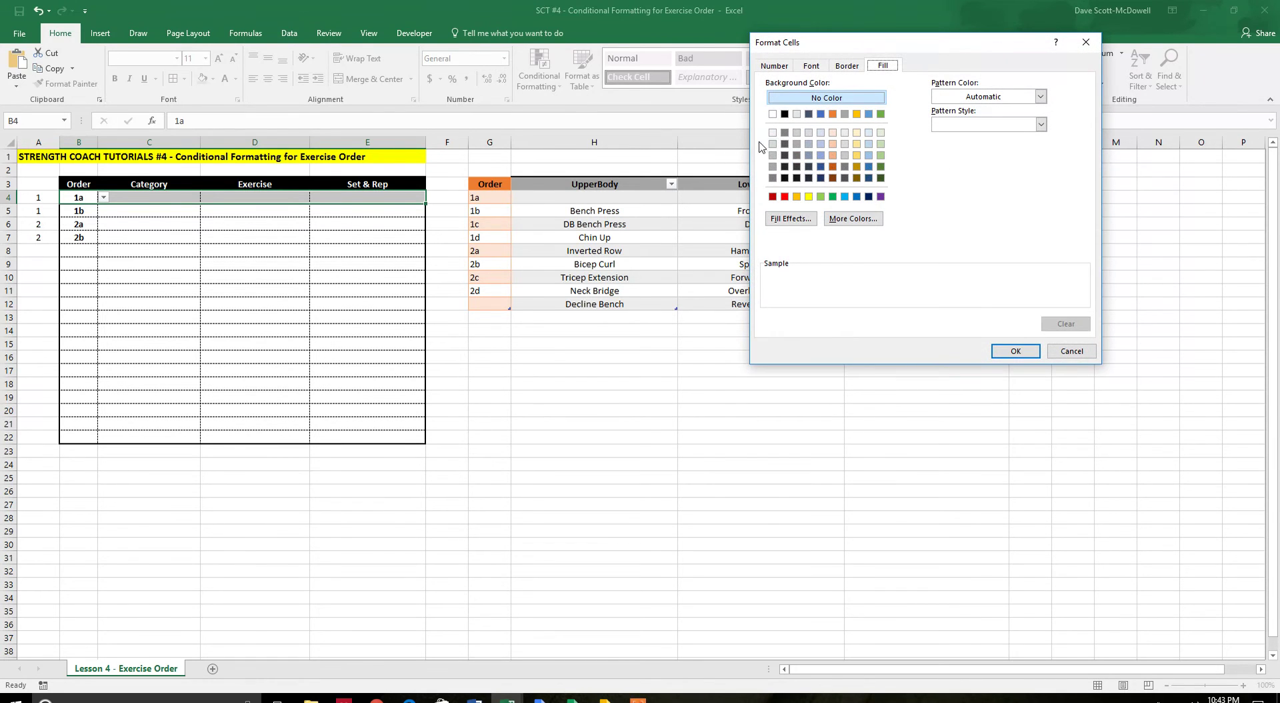
pyautogui.click(773, 144)
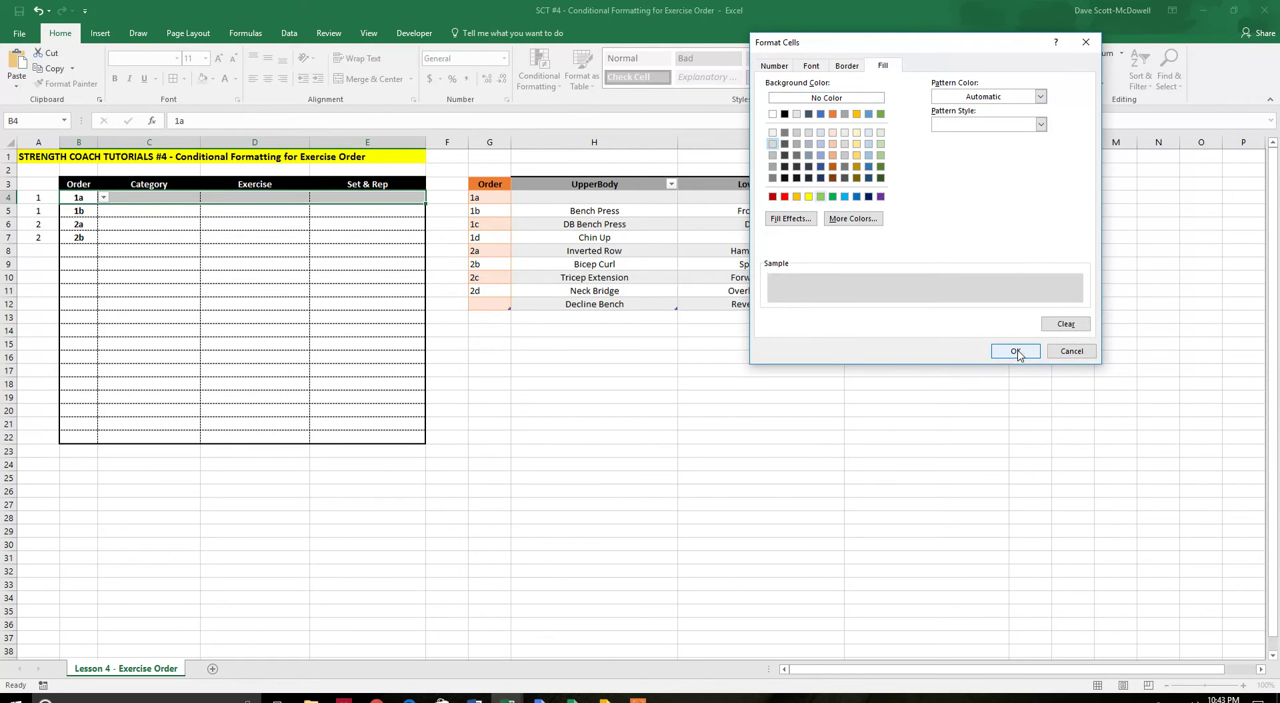
pyautogui.click(1016, 352)
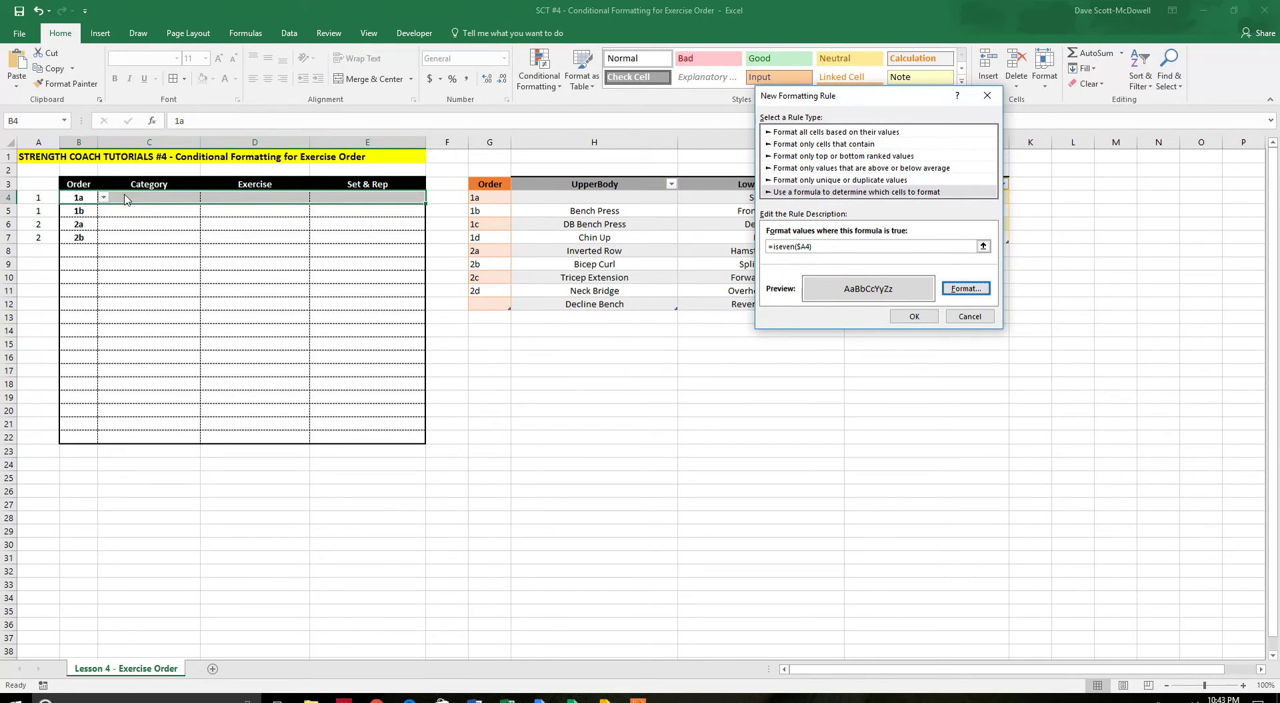
# Apply the grey ISEVEN rule, test it by setting B4 to 2a, then restore 1a.
pyautogui.click(915, 316)
pyautogui.click(586, 412)
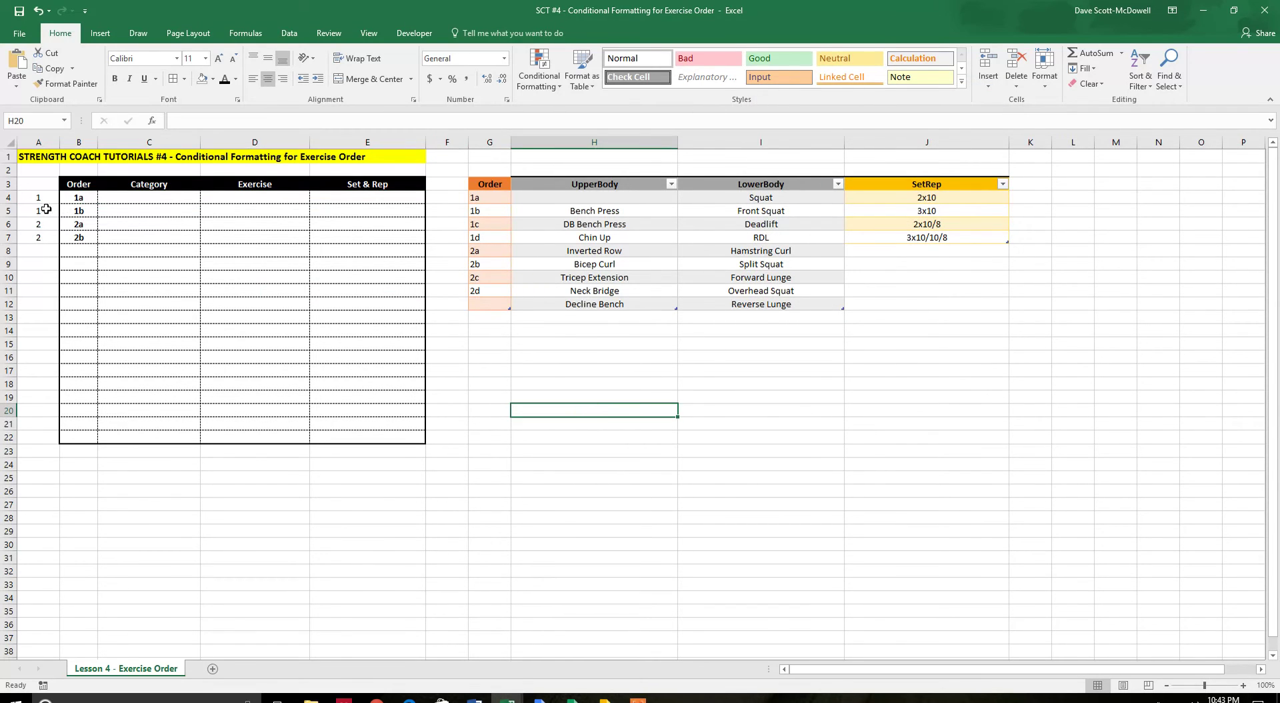
pyautogui.click(89, 195)
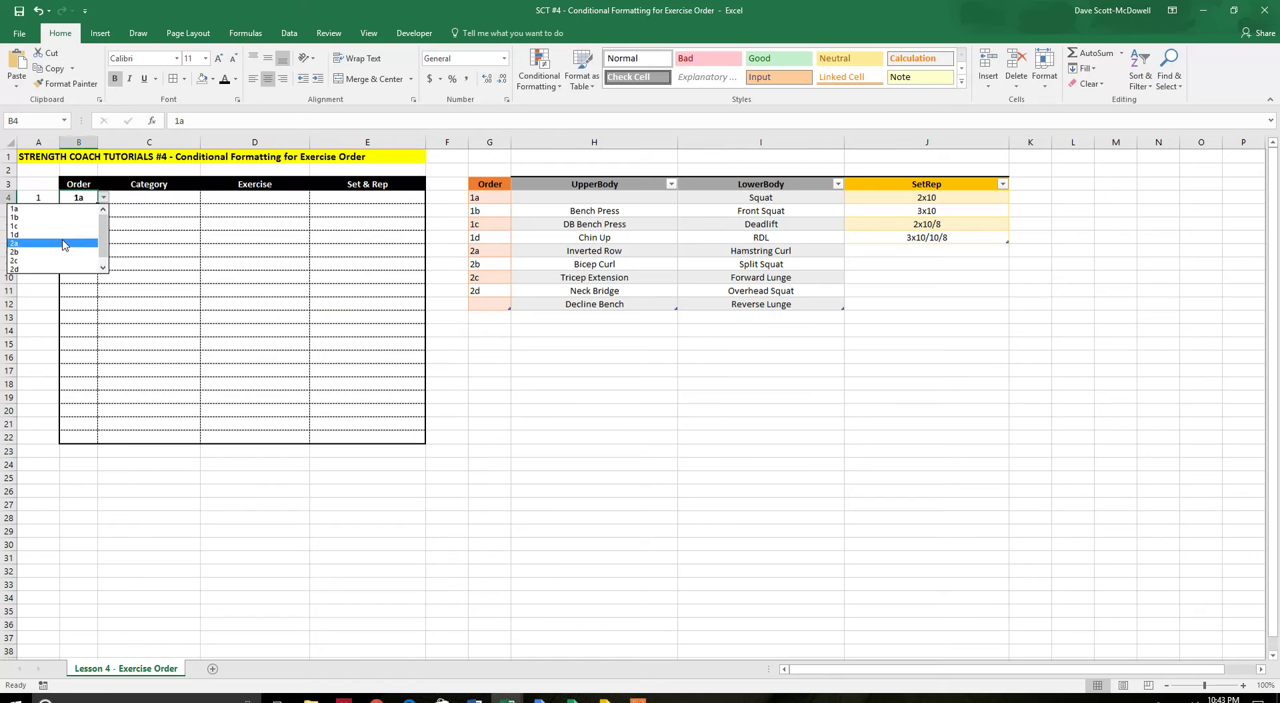
pyautogui.click(63, 243)
pyautogui.click(222, 294)
pyautogui.click(132, 197)
pyautogui.click(207, 197)
pyautogui.press('Escape')
pyautogui.click(83, 197)
pyautogui.click(104, 212)
pyautogui.click(26, 209)
# Fill 1a down the Order column to row 22, then set rows 5–6 to 1b and 1c.
pyautogui.moveTo(87, 197)
pyautogui.mouseDown()
pyautogui.moveTo(381, 196)
pyautogui.moveTo(412, 442)
pyautogui.mouseUp()
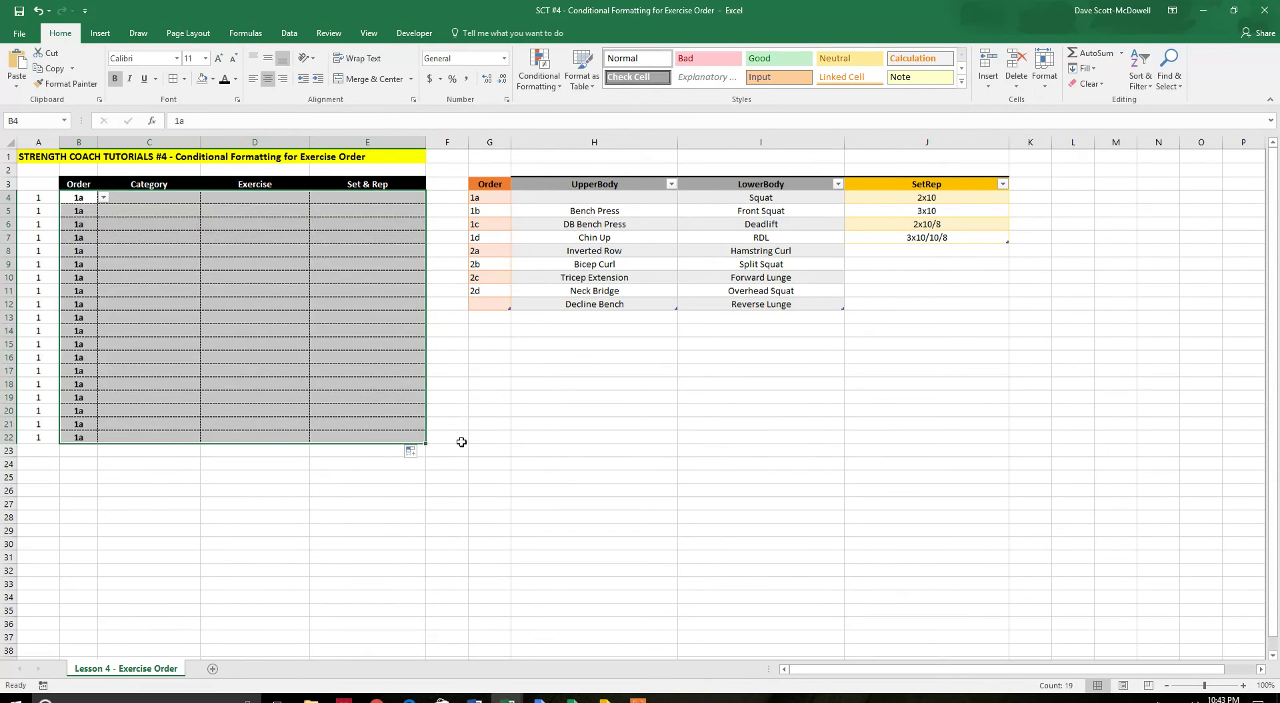
pyautogui.click(575, 460)
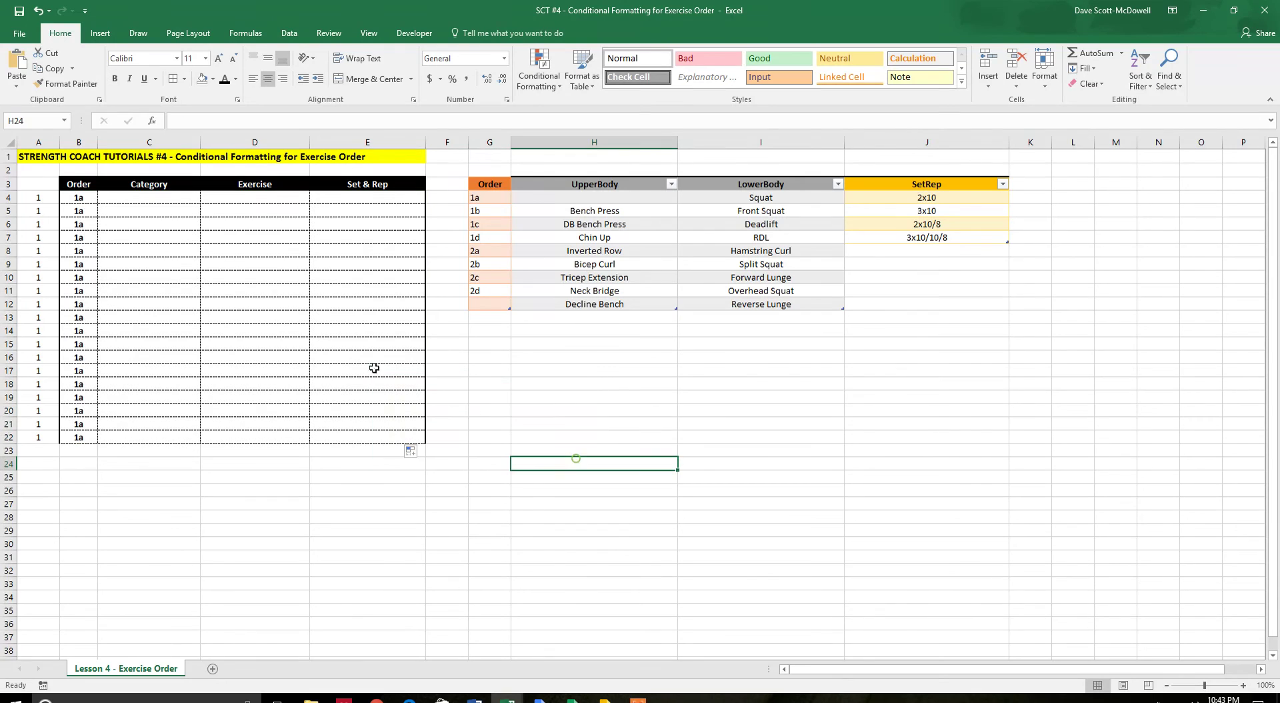
pyautogui.click(80, 213)
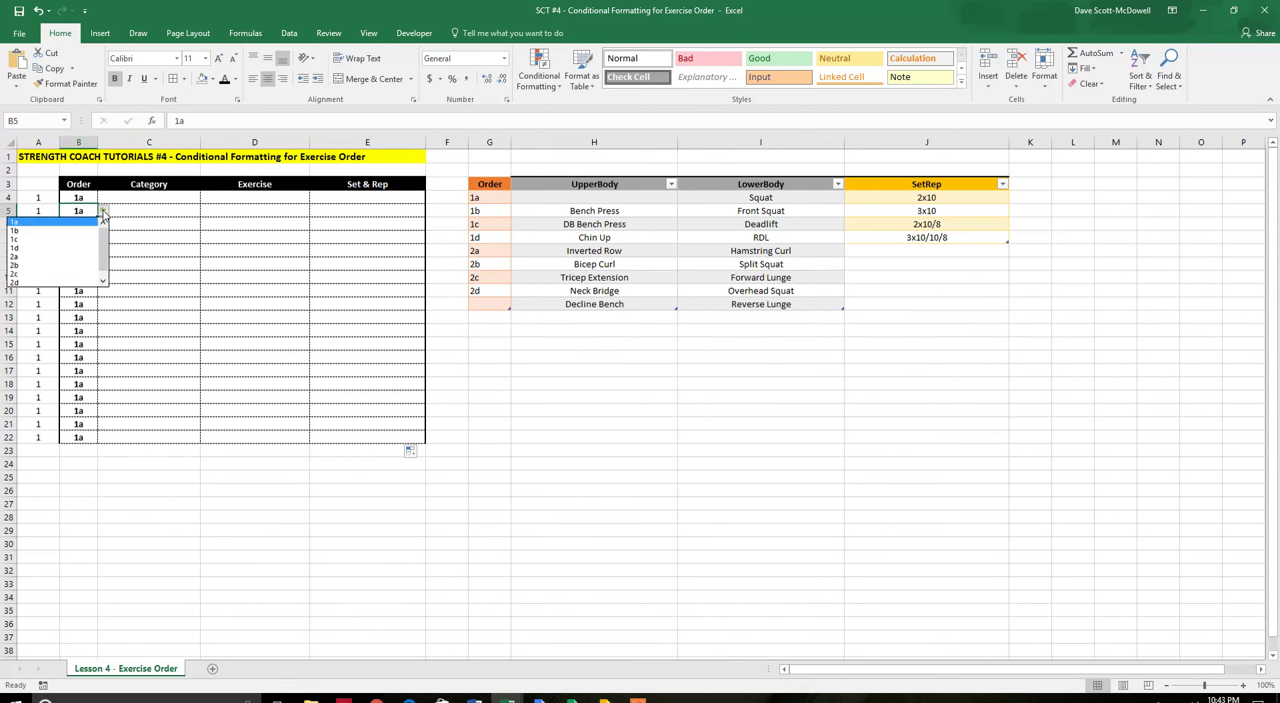
pyautogui.click(85, 223)
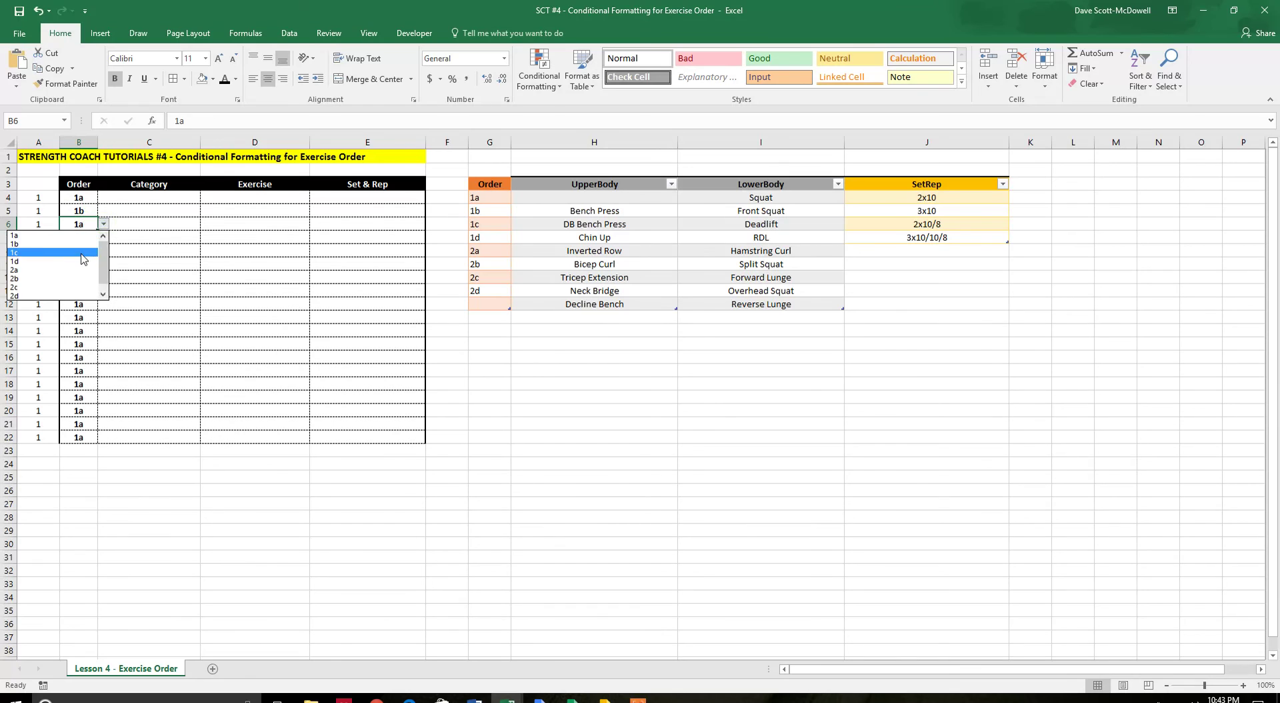
pyautogui.click(54, 252)
pyautogui.click(83, 239)
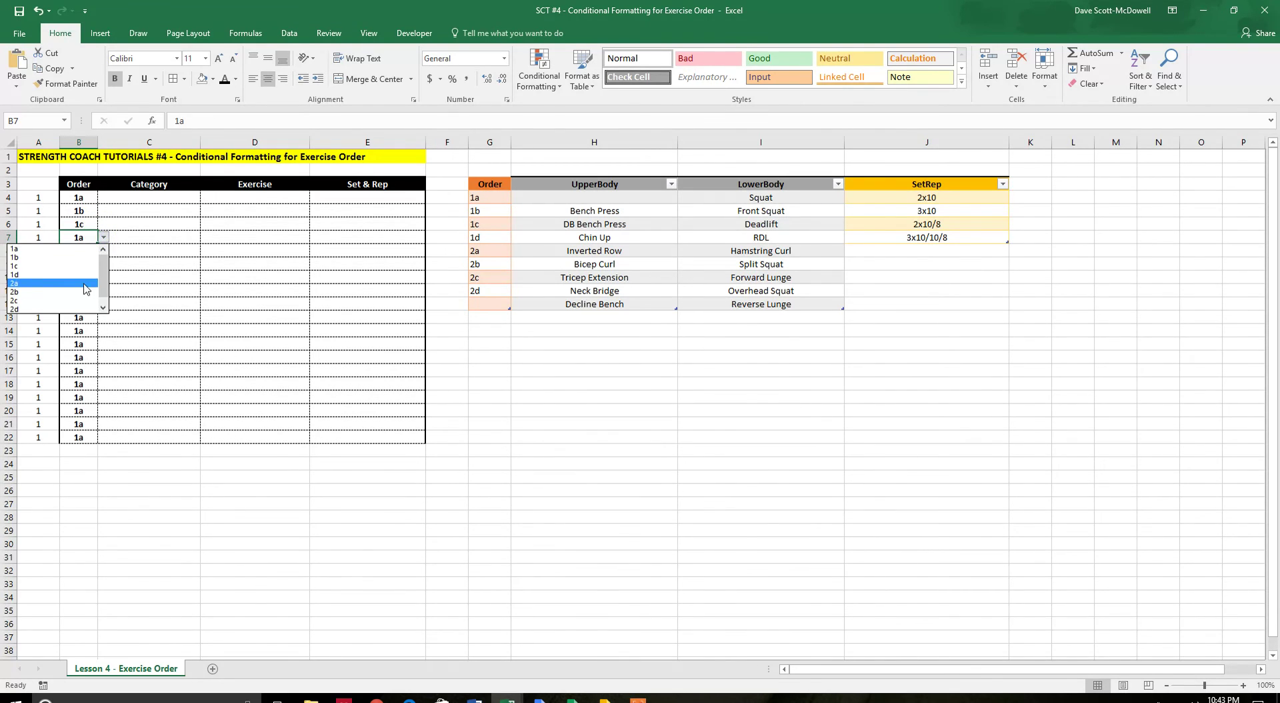
# Set rows 7–9 to 2a, 2b and 2c so those rows turn grey.
pyautogui.click(54, 290)
pyautogui.click(78, 252)
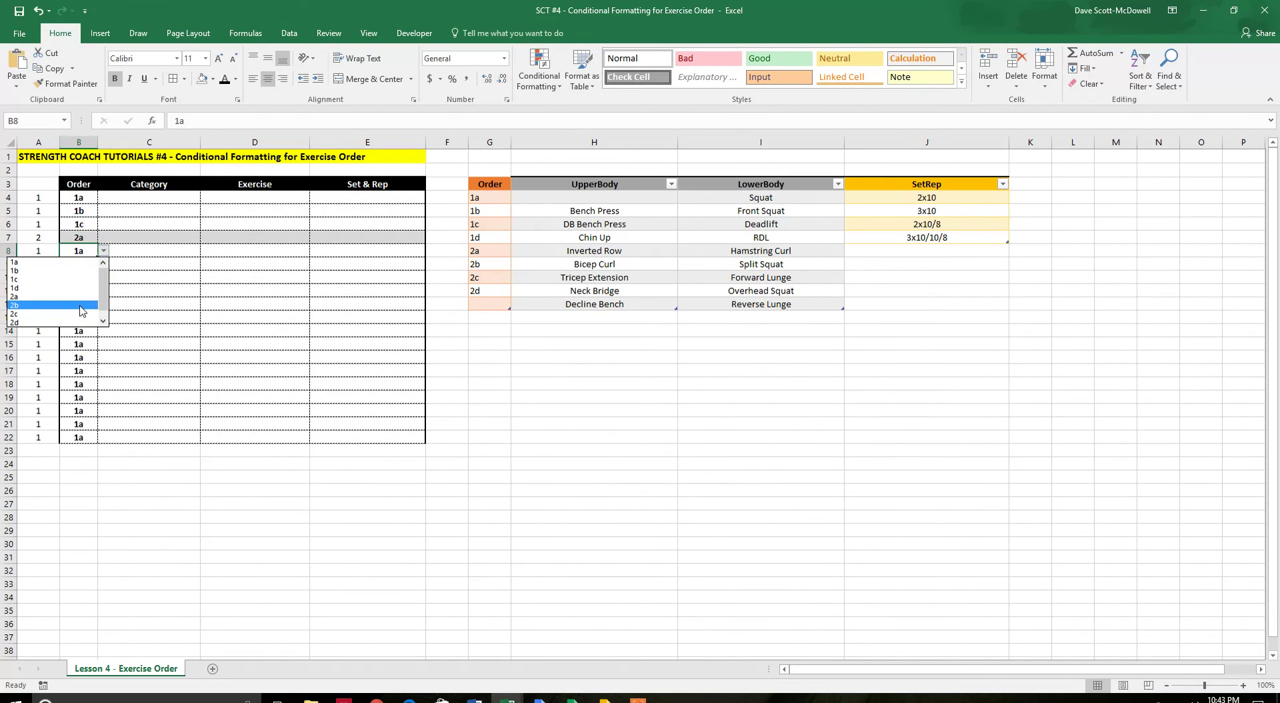
pyautogui.click(81, 309)
pyautogui.click(82, 265)
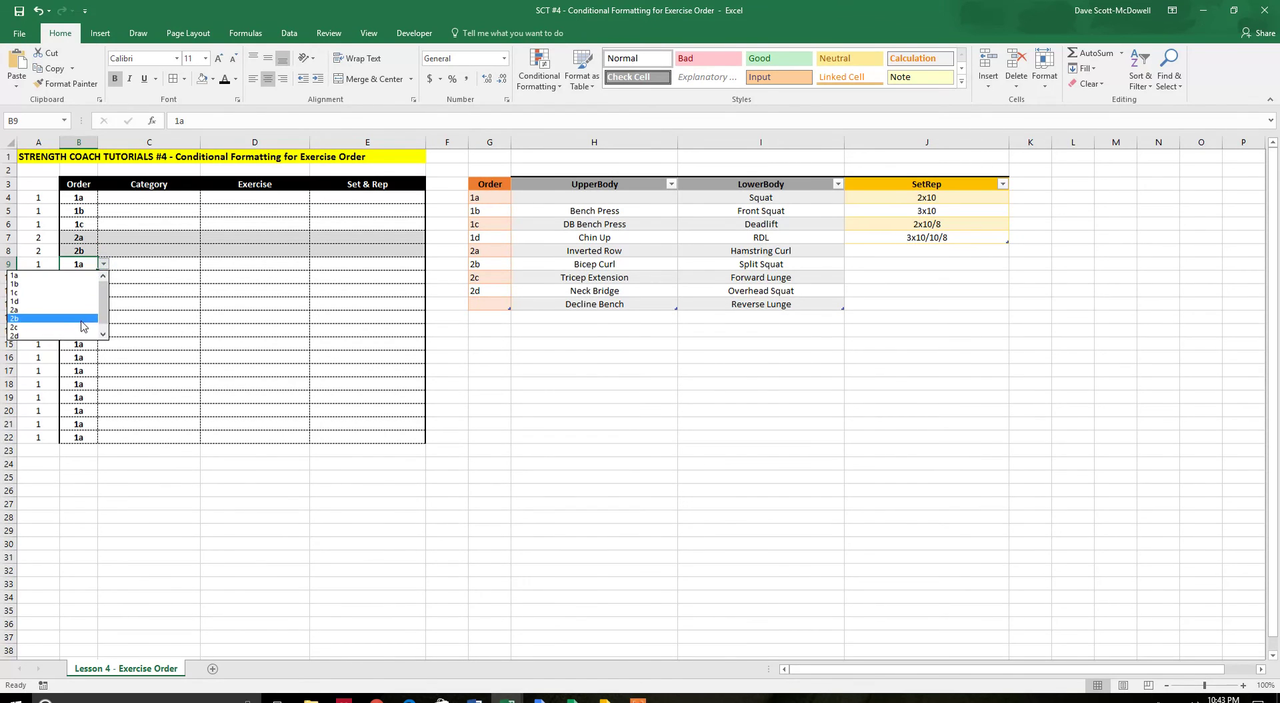
pyautogui.click(53, 330)
pyautogui.click(148, 223)
# Fill row 7 with UpperBody, Bench Press and 2x10/8.
pyautogui.click(207, 238)
pyautogui.click(154, 249)
pyautogui.click(247, 237)
pyautogui.click(316, 237)
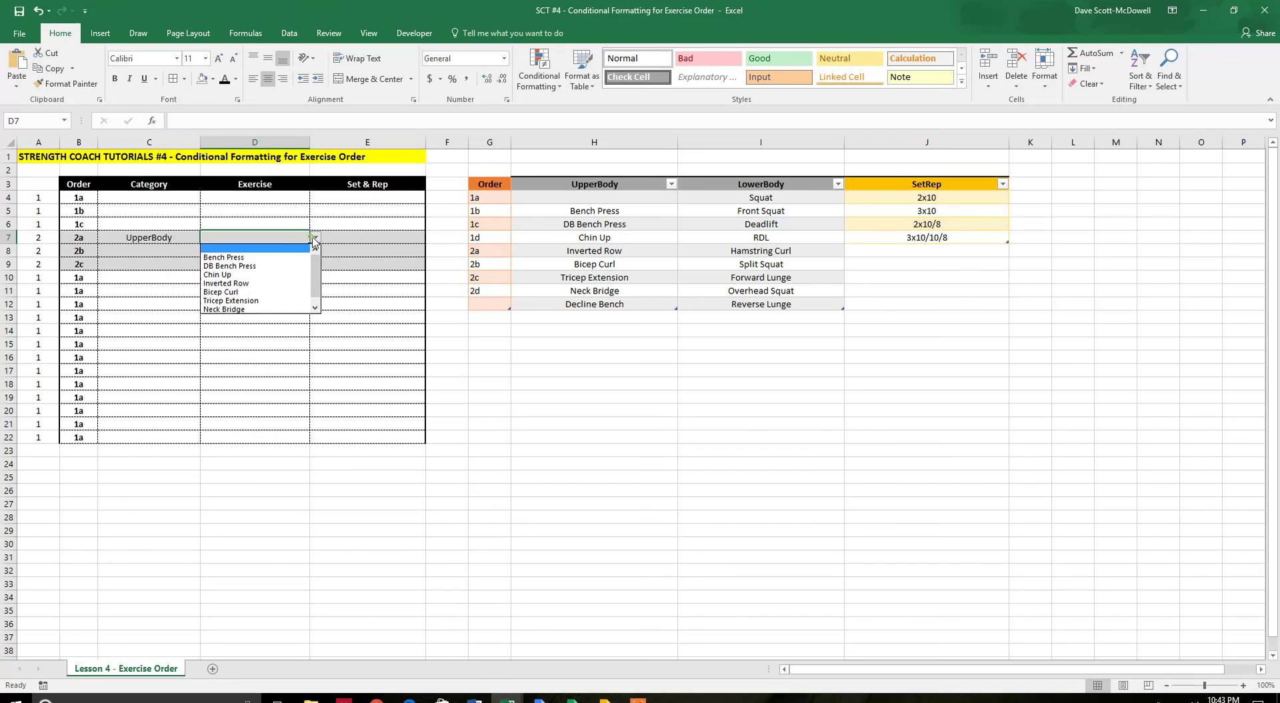
pyautogui.click(254, 258)
pyautogui.click(360, 238)
pyautogui.click(431, 237)
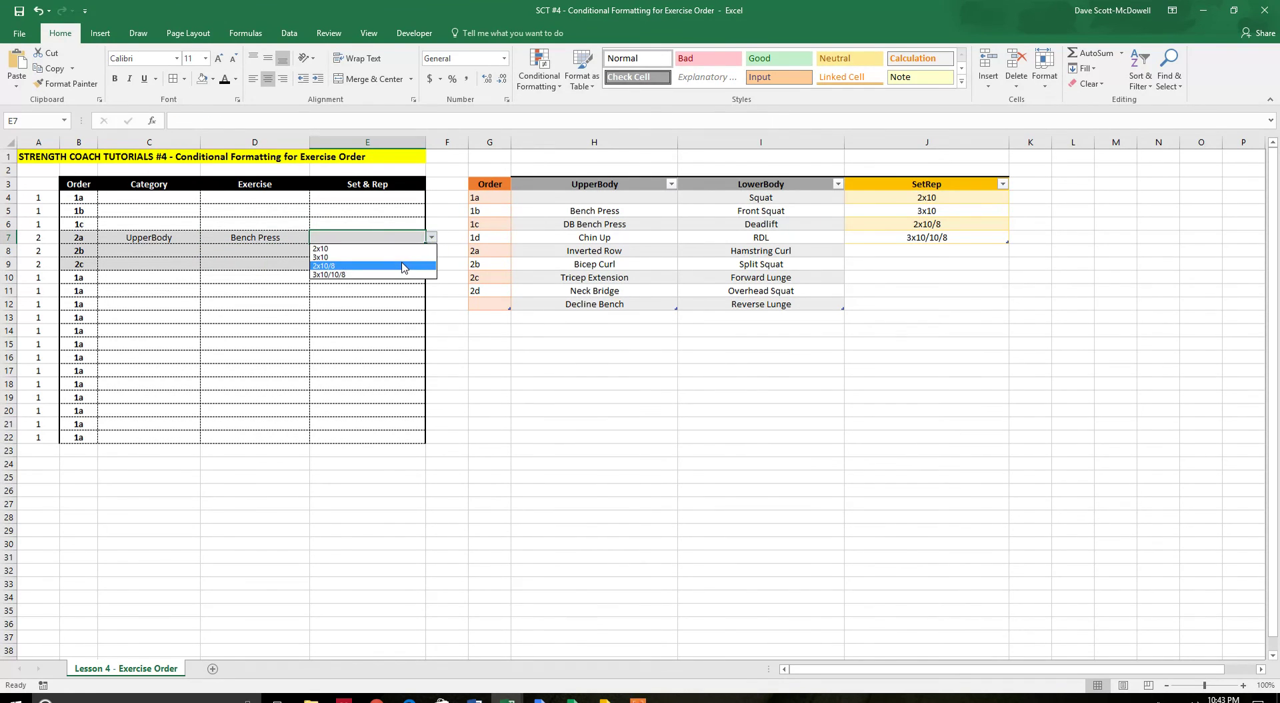
pyautogui.click(404, 269)
pyautogui.click(154, 257)
# Fill row 8 with UpperBody, Bicep Curl and 3x10.
pyautogui.click(207, 250)
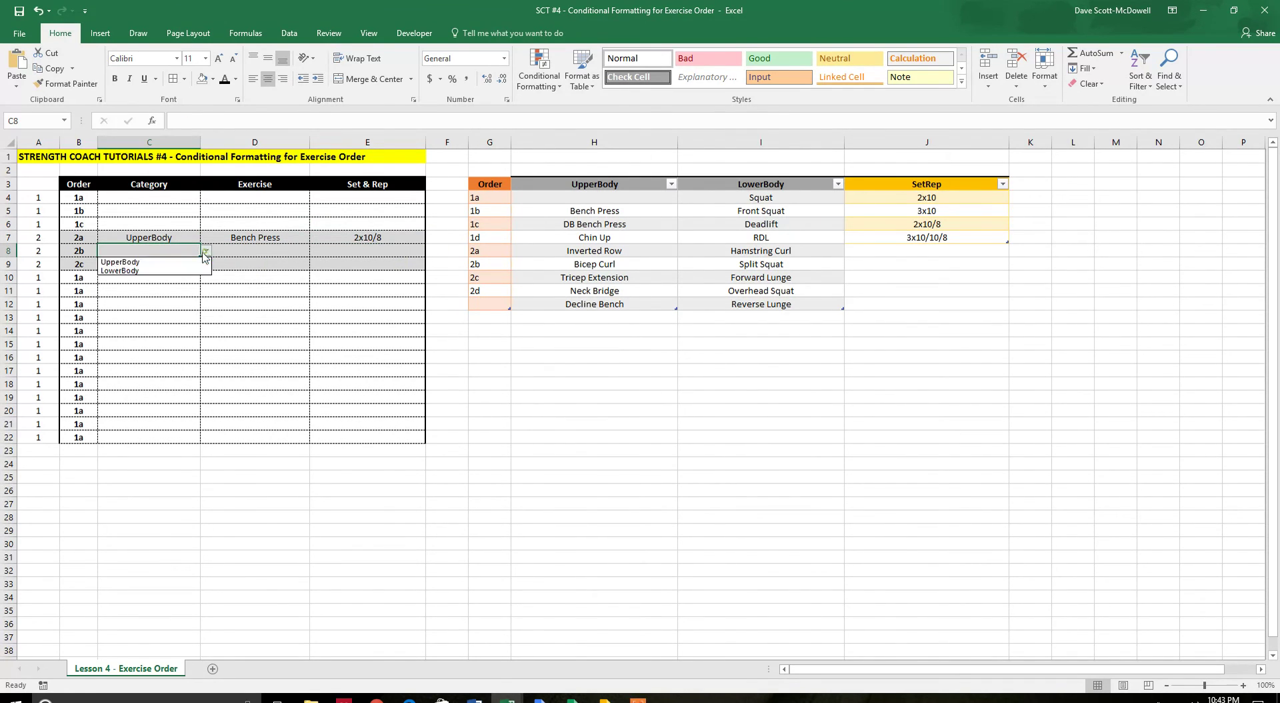
pyautogui.click(155, 263)
pyautogui.click(260, 248)
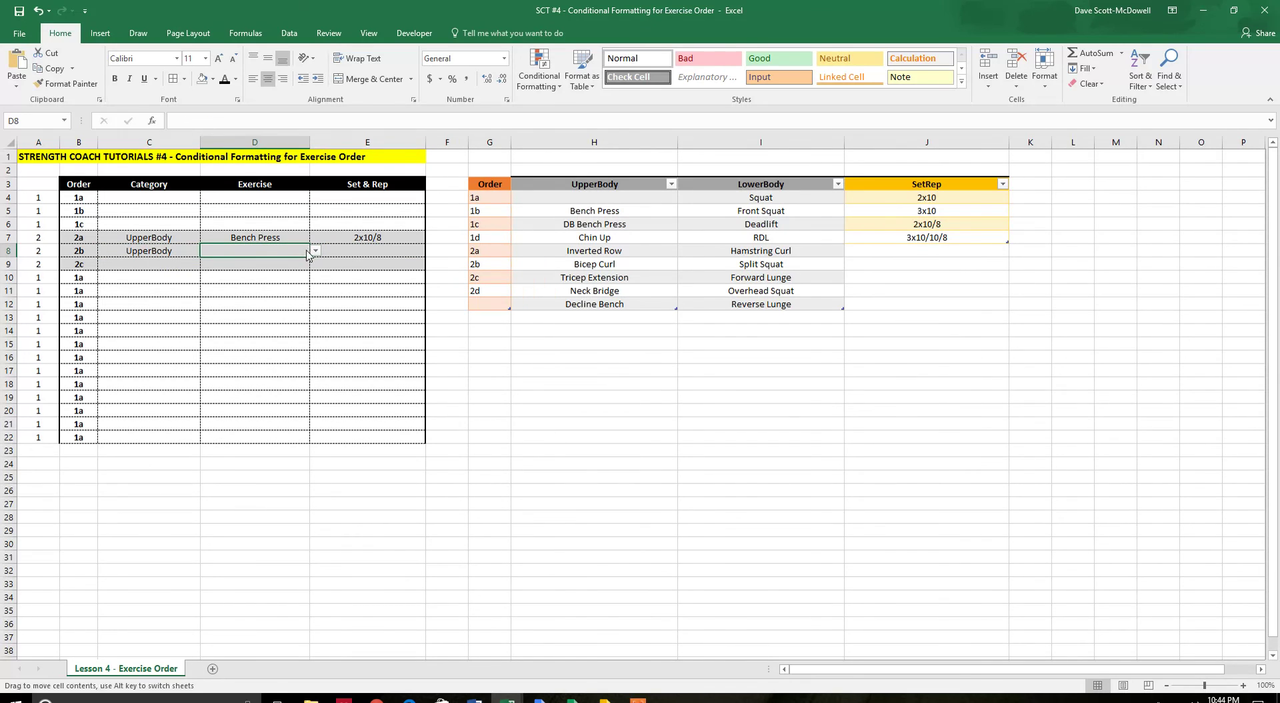
pyautogui.click(316, 250)
pyautogui.click(293, 304)
pyautogui.click(353, 250)
pyautogui.click(432, 250)
pyautogui.click(404, 270)
# Deselect the table and select the Order entries B4:B22.
pyautogui.click(174, 266)
pyautogui.click(168, 227)
pyautogui.click(215, 355)
pyautogui.click(223, 457)
pyautogui.click(229, 514)
pyautogui.click(162, 490)
pyautogui.moveTo(88, 198); pyautogui.dragTo(85, 436)
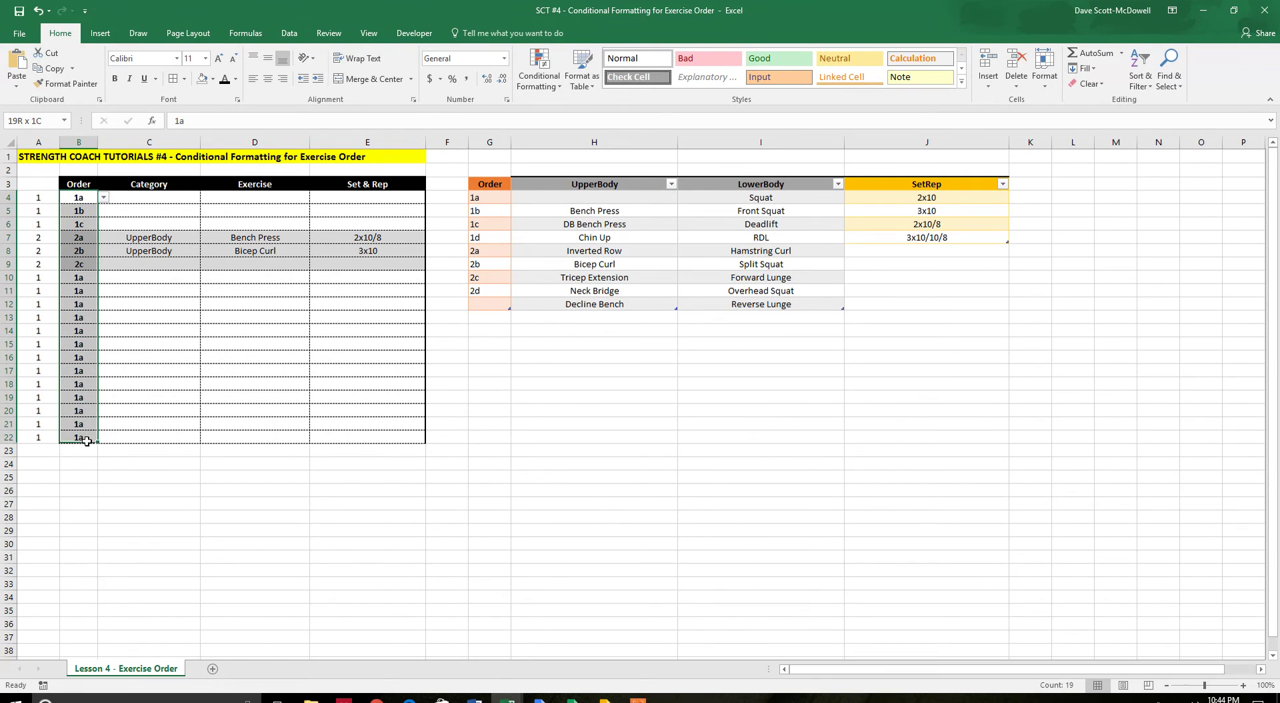
pyautogui.click(80, 476)
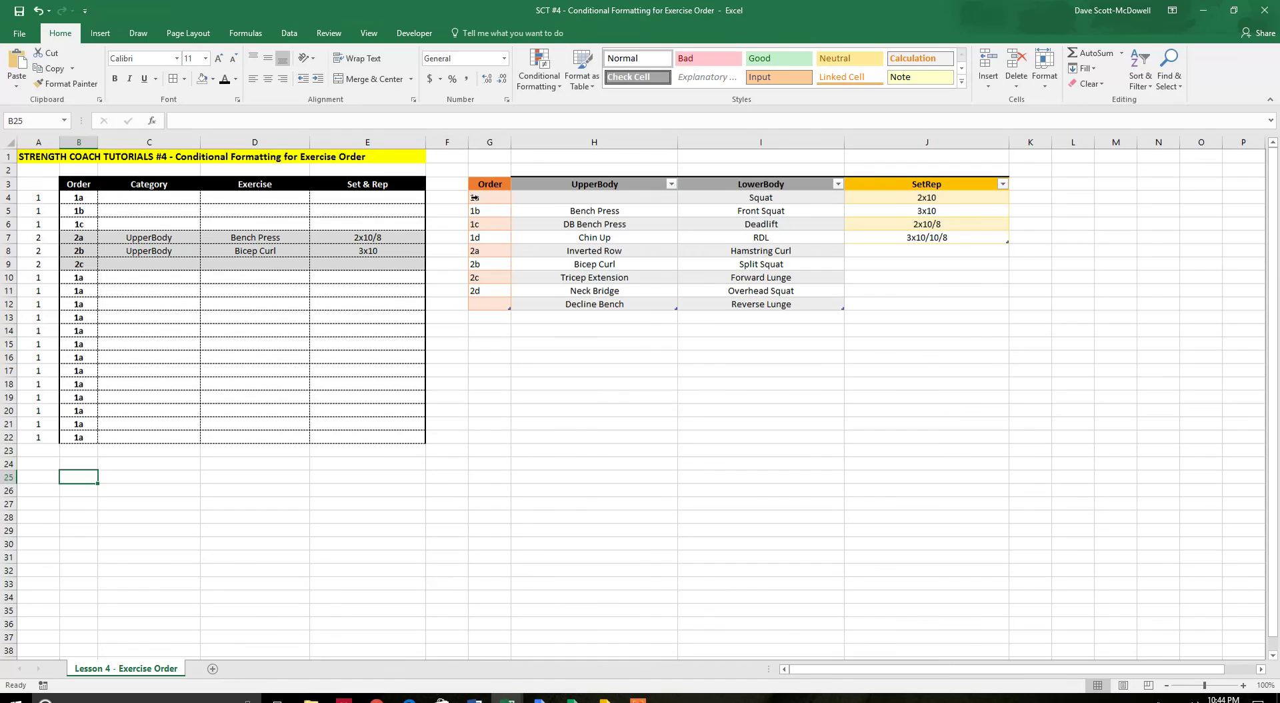
pyautogui.click(515, 489)
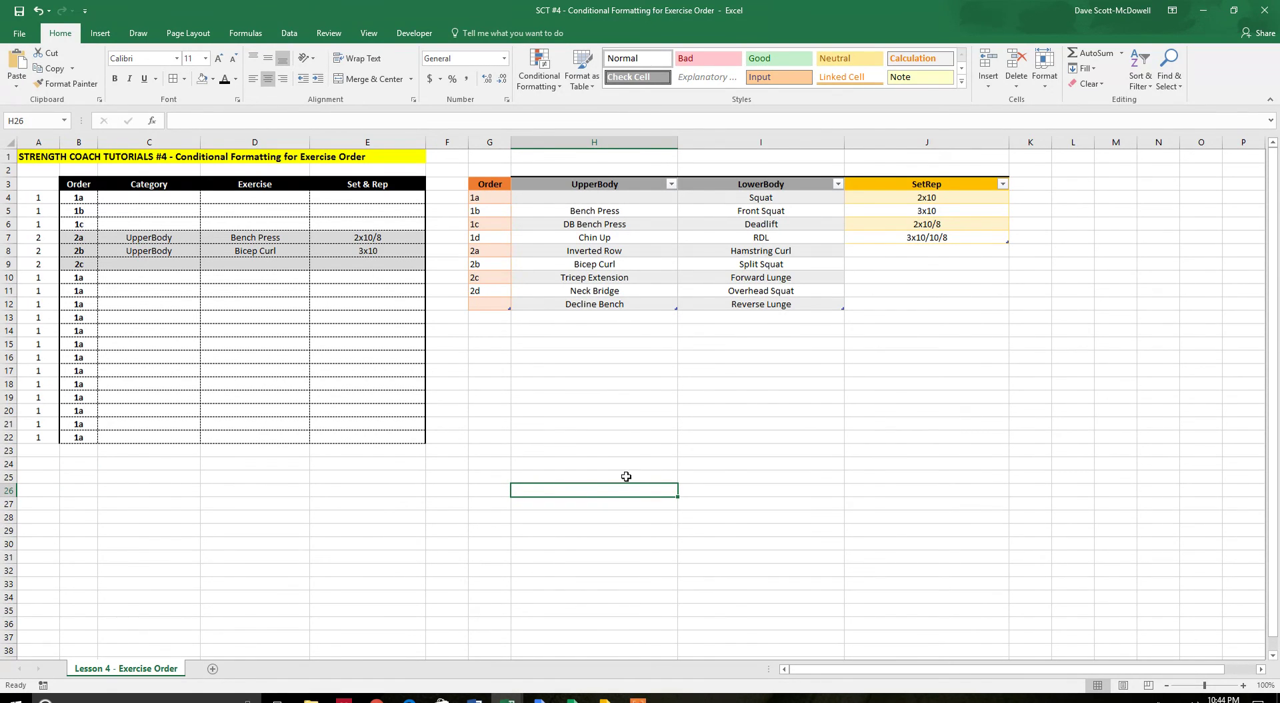
pyautogui.click(926, 513)
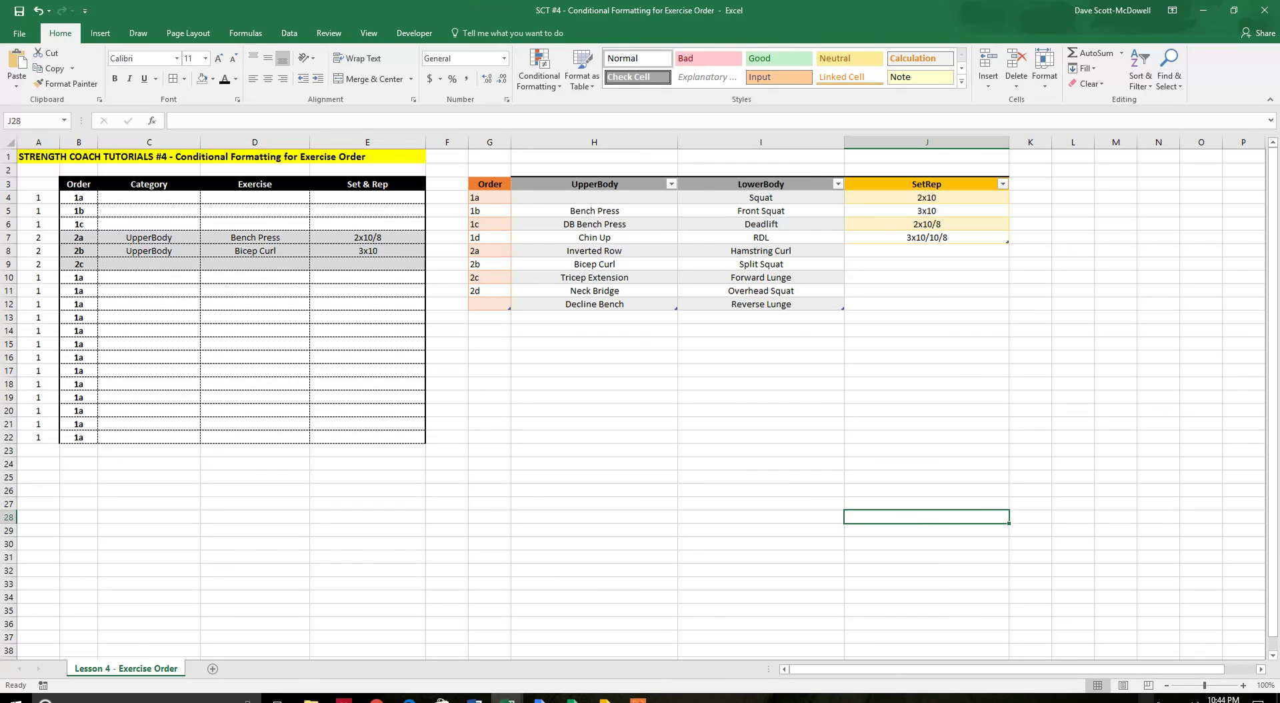
pyautogui.click(1146, 699)
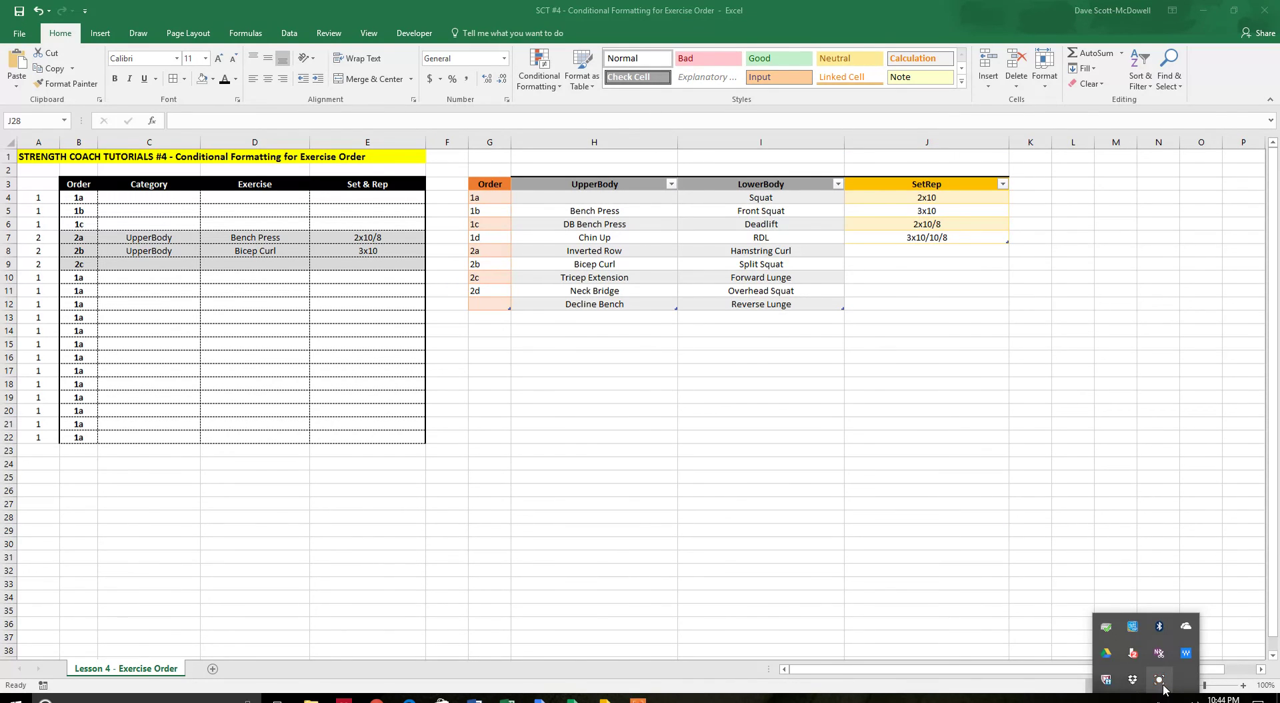